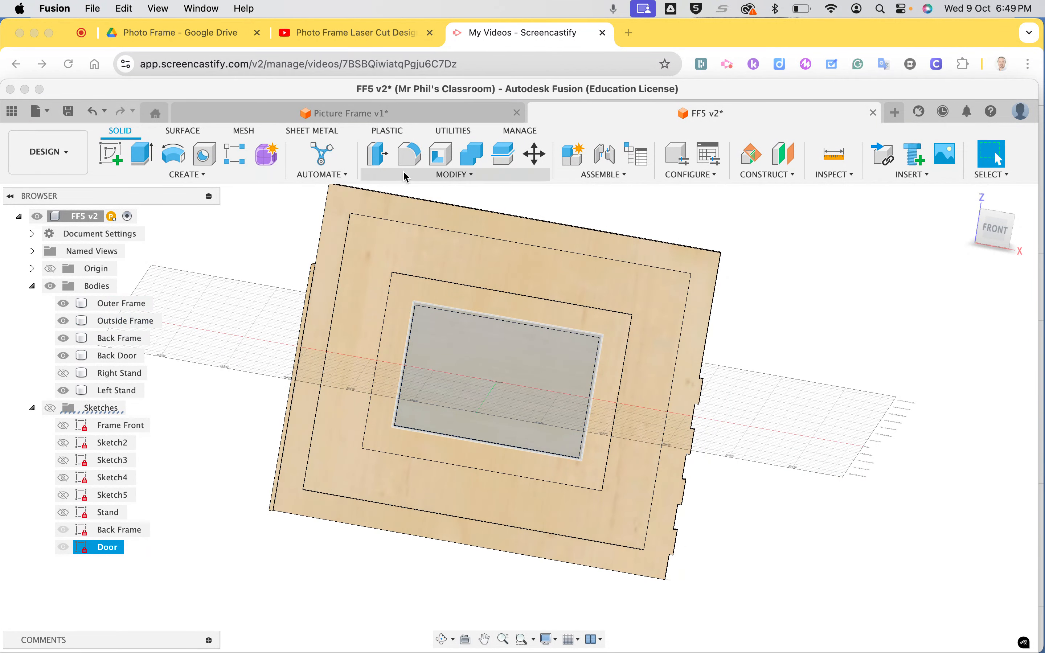
- In the Picture Frame v1 document, sketch a rectangle about 28 mm tall outside the outer frame's left edge, near its lower corner
left_click(391, 112)
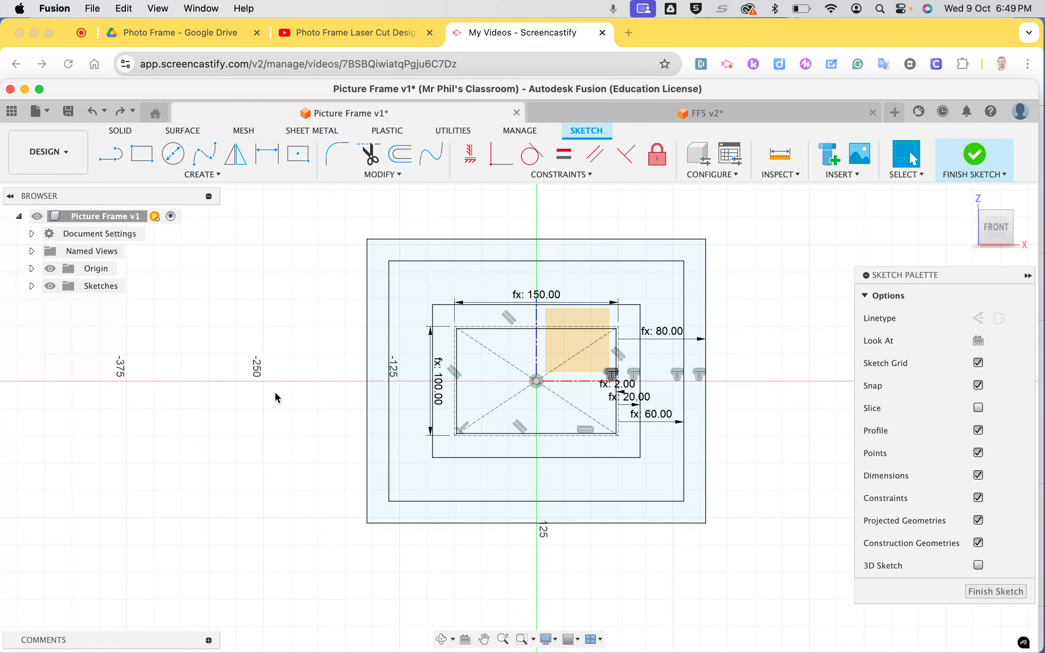
left_click(141, 152)
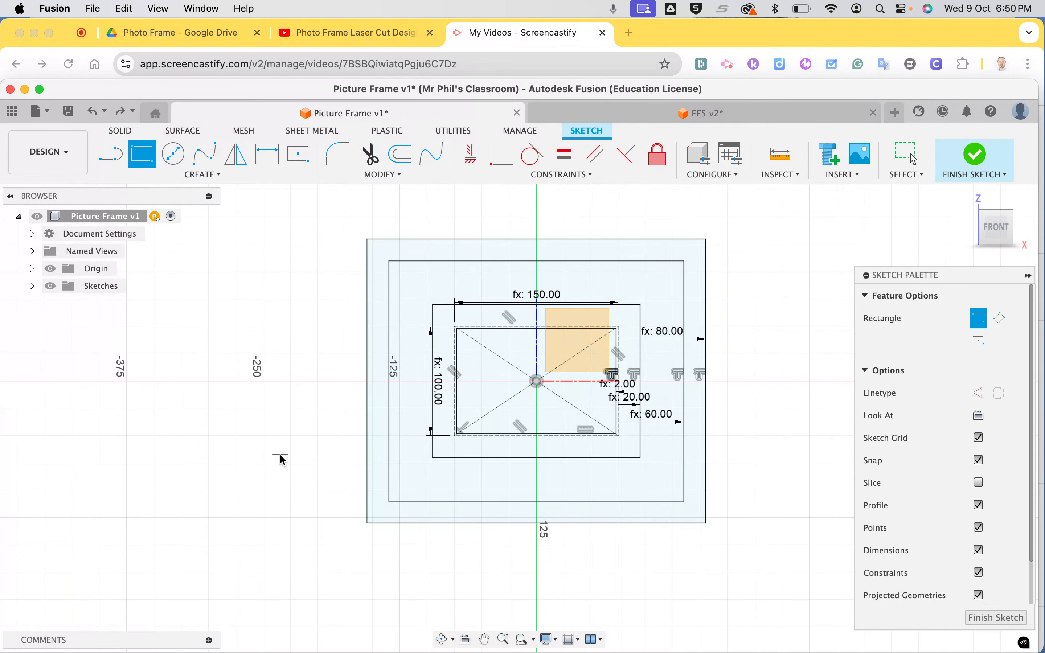
scroll(366, 488, "up", 2)
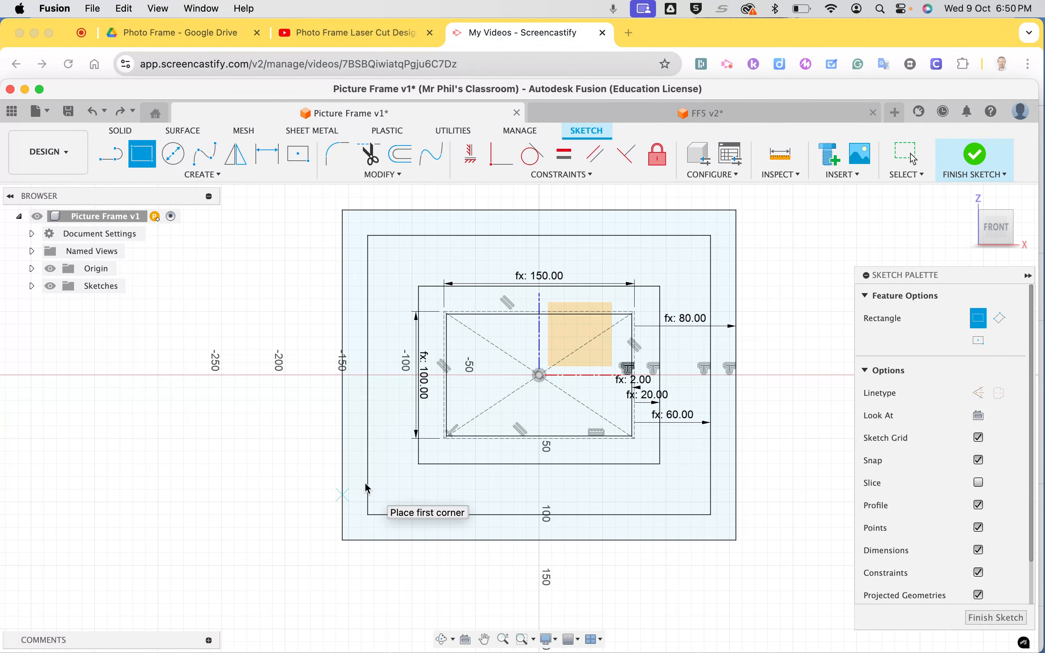
left_click(335, 493)
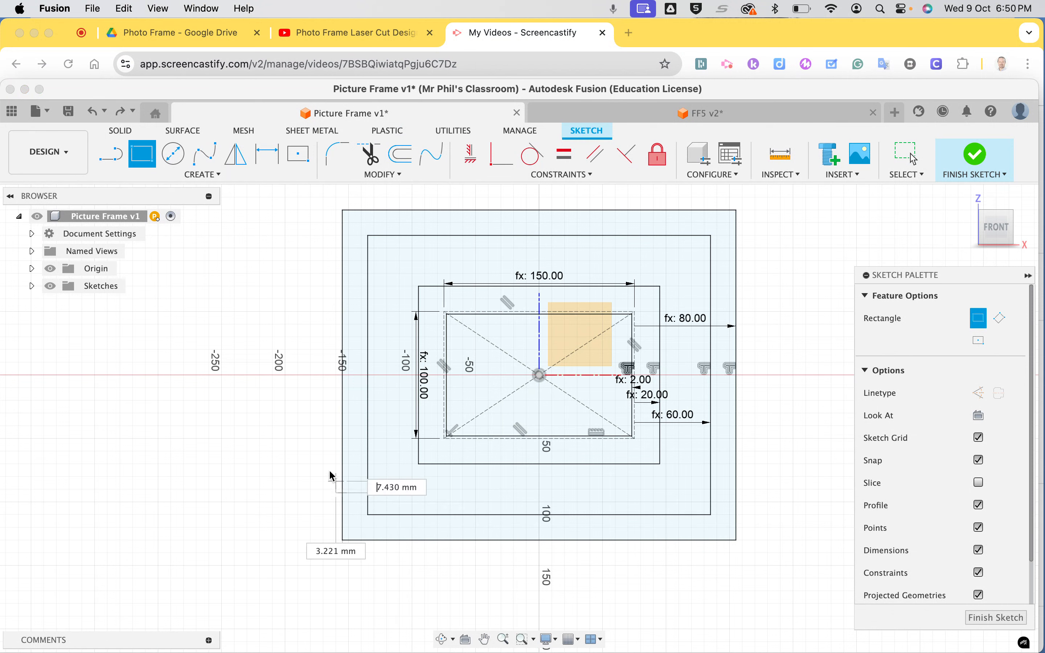
left_click(312, 457)
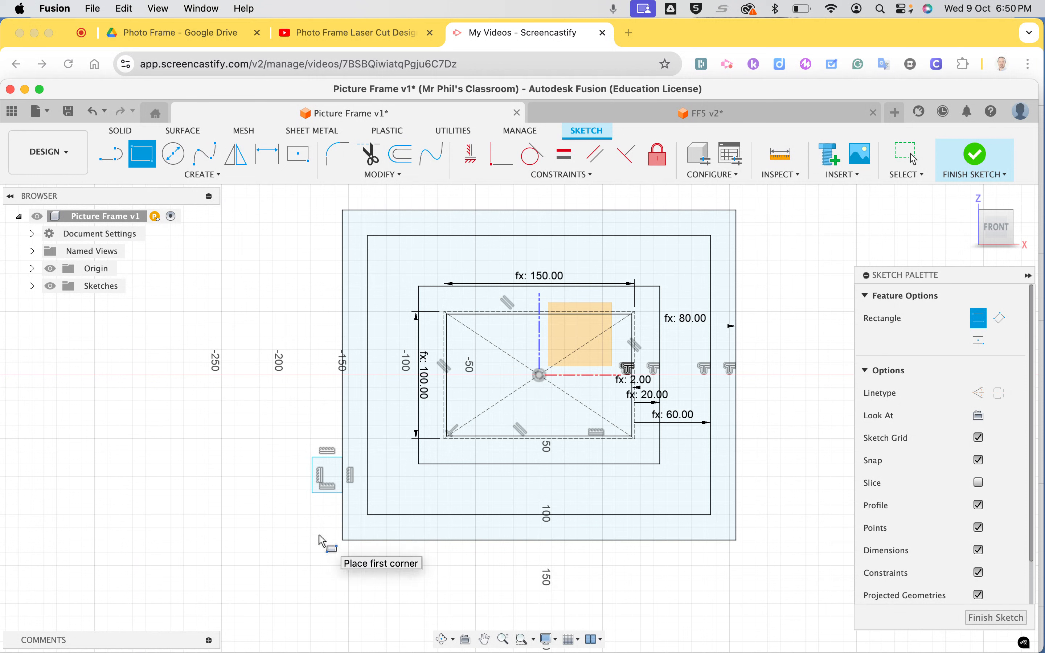
key("Escape")
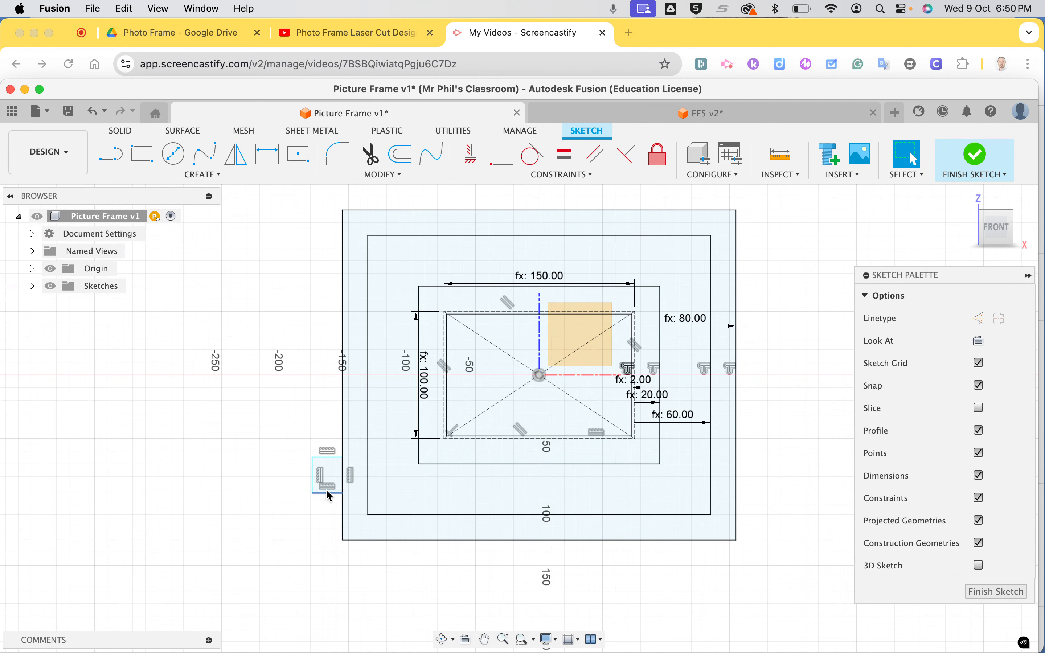
- Add a user parameter named MaterialThickness with a value of 3 mm to the Picture Frame document
left_click(672, 116)
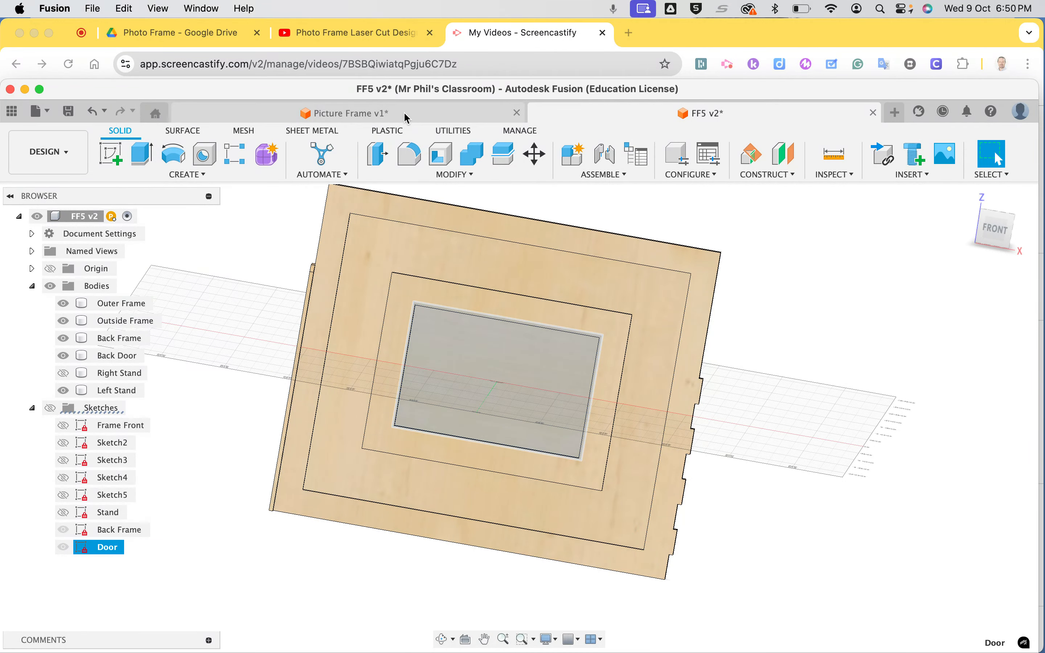
left_click(406, 116)
left_click(395, 174)
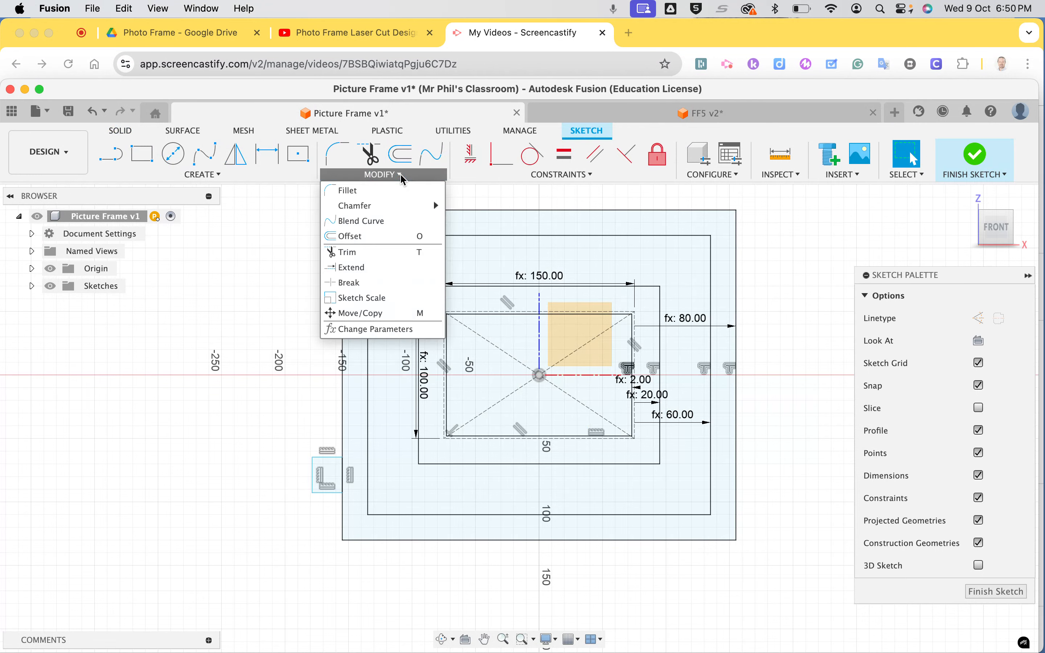
left_click(378, 330)
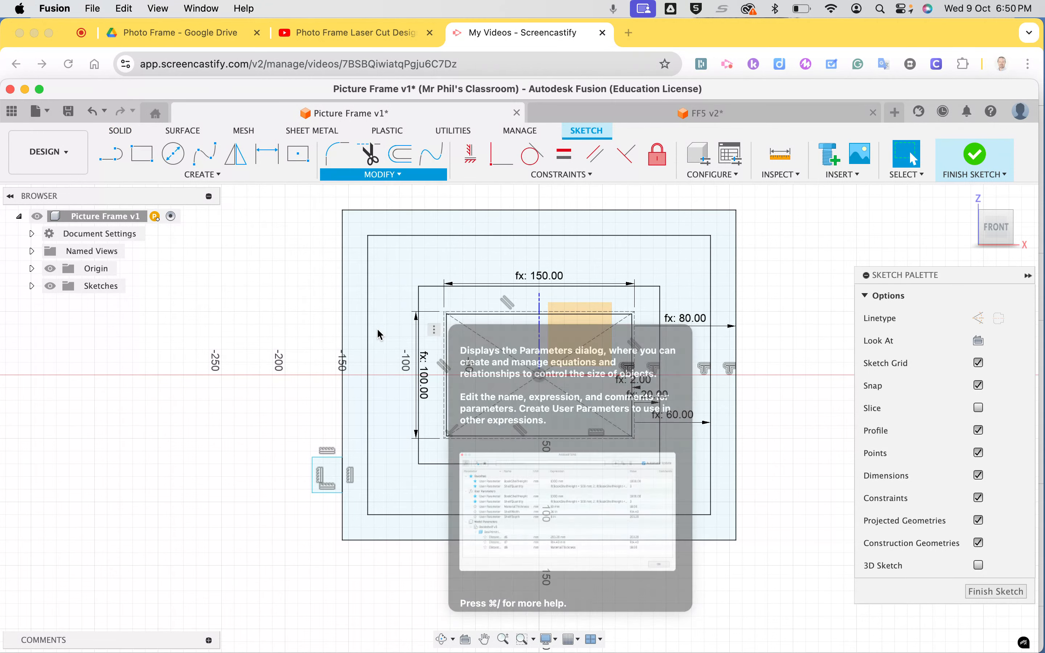
left_click(819, 186)
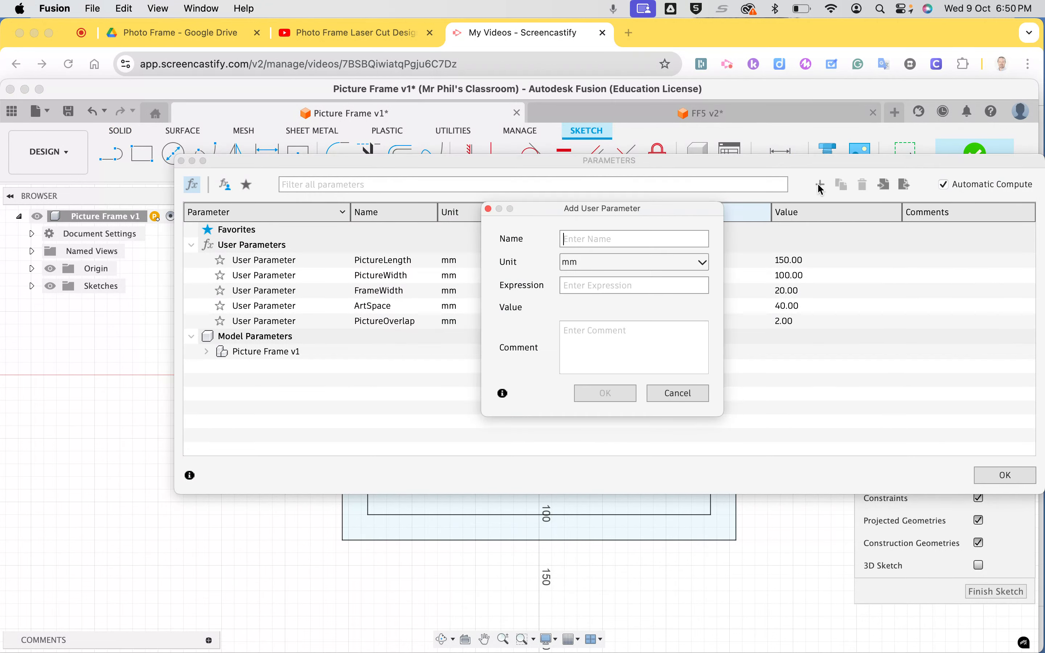
type("MaterialThickness")
left_click(649, 288)
type("3")
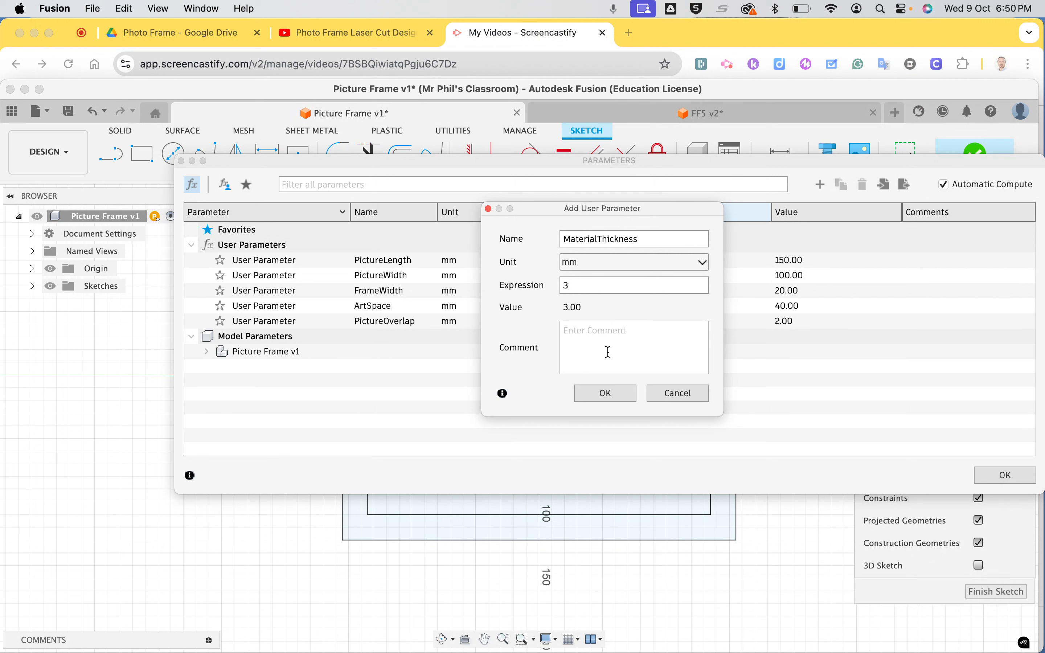
left_click(605, 393)
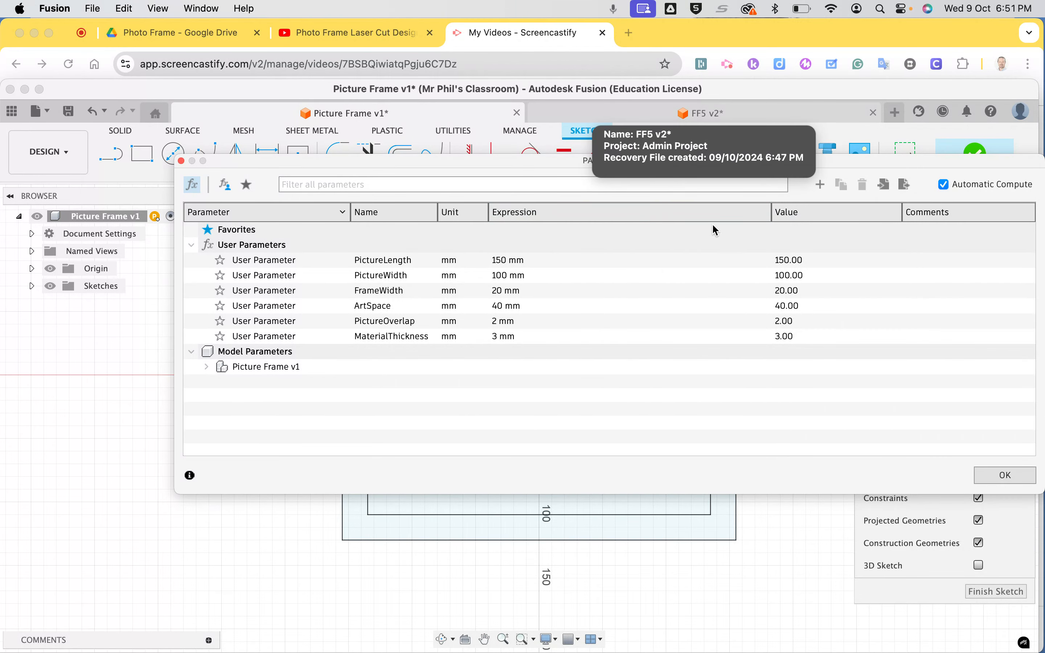
- Add a user parameter named FingerSpacing with a value of 20 mm
left_click(820, 185)
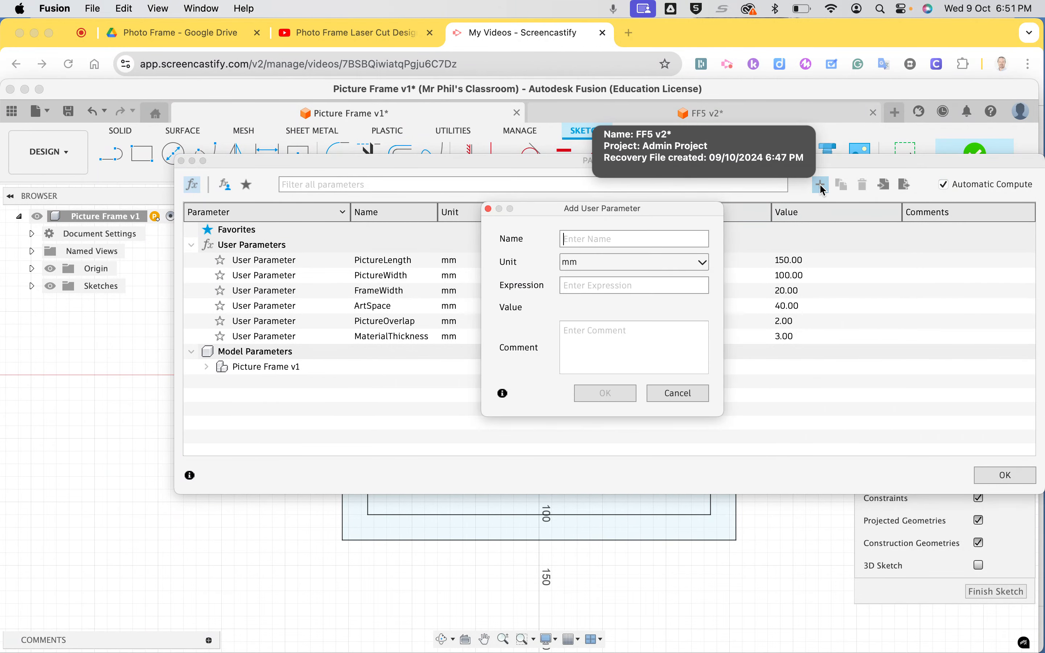
type("FingerSpacing")
left_click(657, 286)
type("20")
left_click(606, 393)
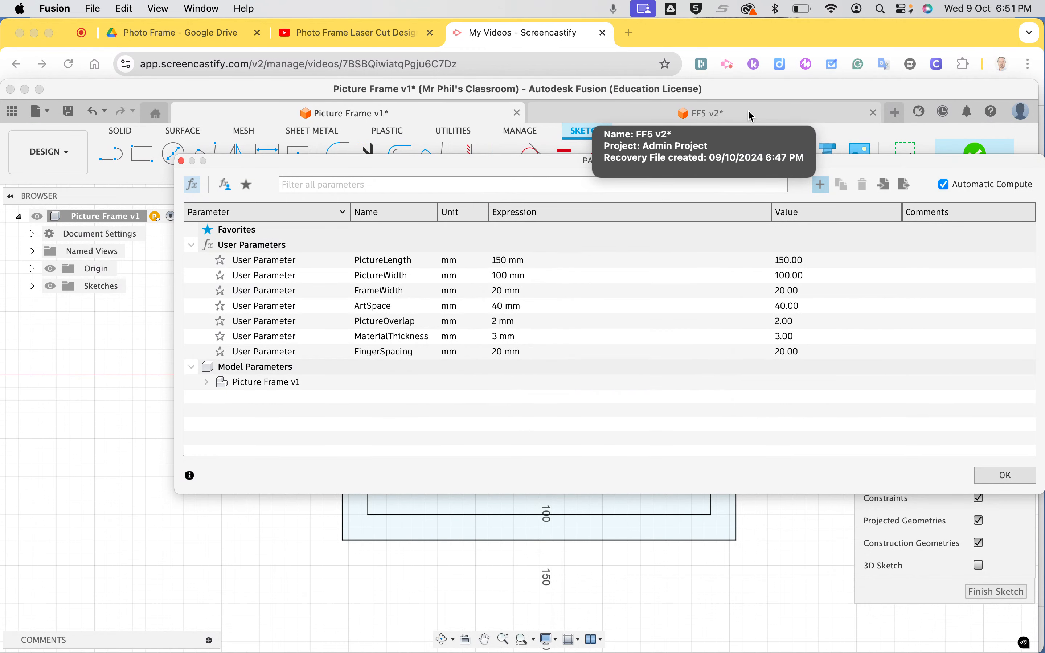
- Add a user parameter named FingerWidth with a value of 20 mm and close the parameters dialog
left_click(820, 187)
type("FingerWidth")
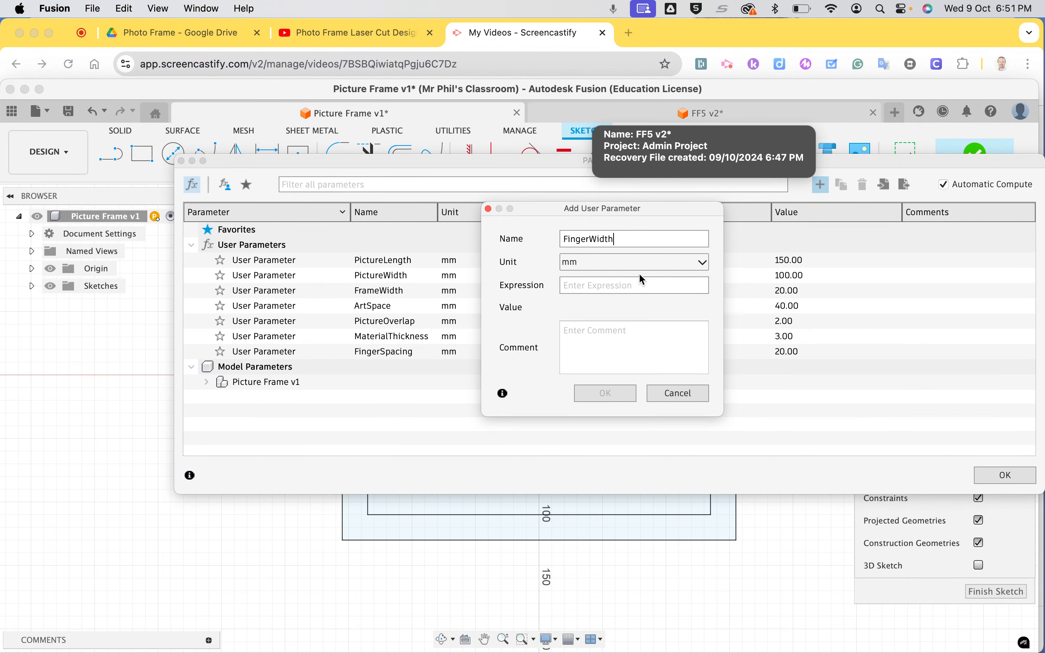
type("20")
left_click(602, 392)
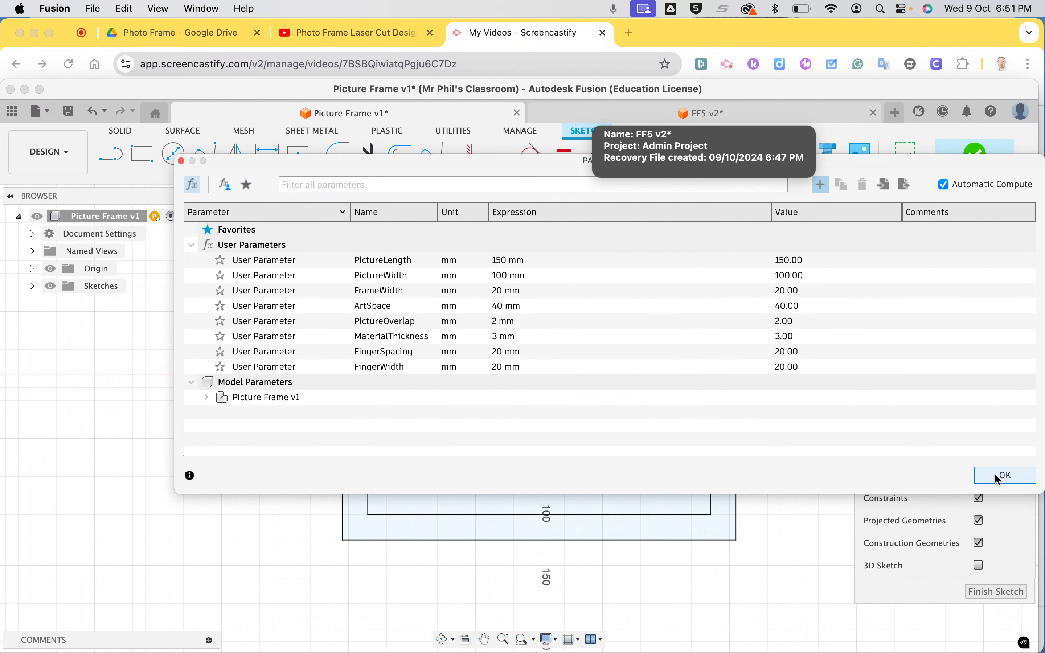
left_click(994, 474)
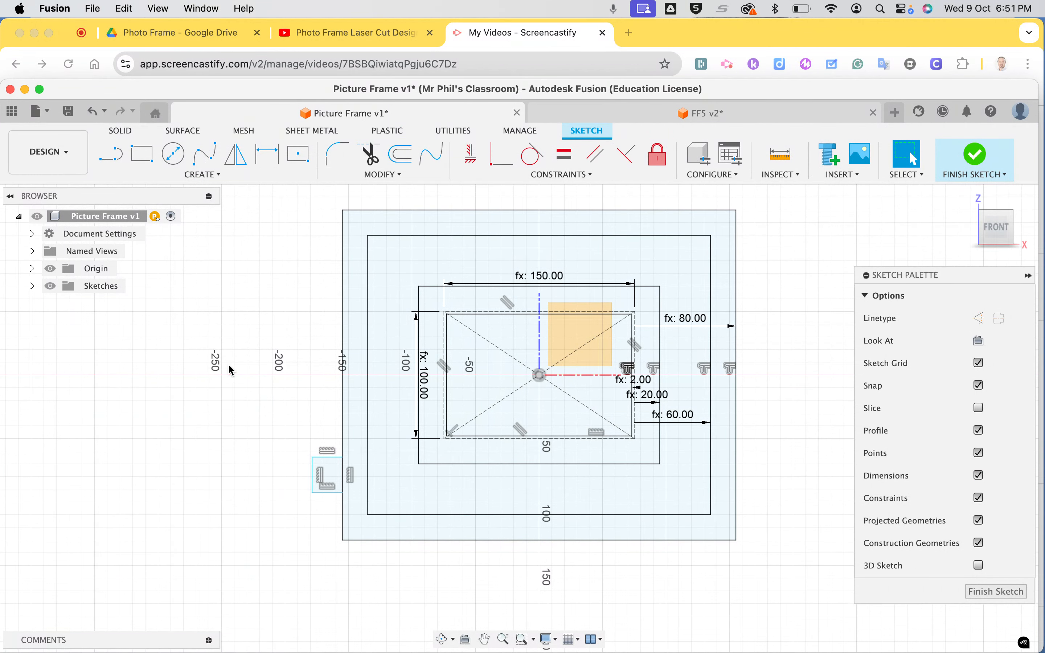
- Dimension the vertical distance from the outer frame's lower-left corner to the small rectangle's lower corner using the FingerSpacing parameter
left_click(214, 175)
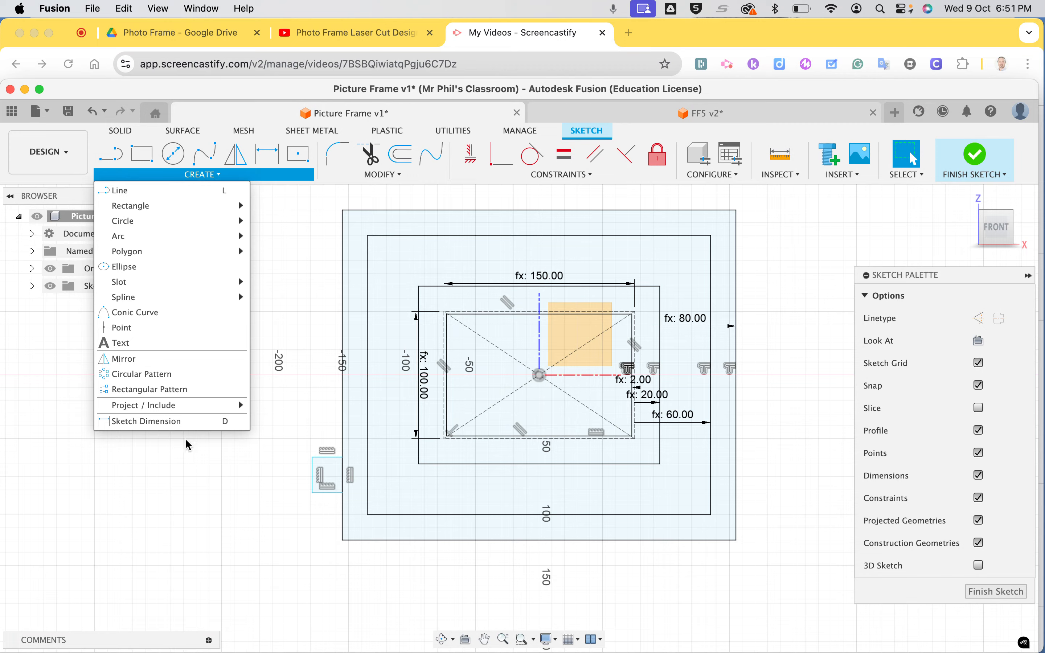
key("d")
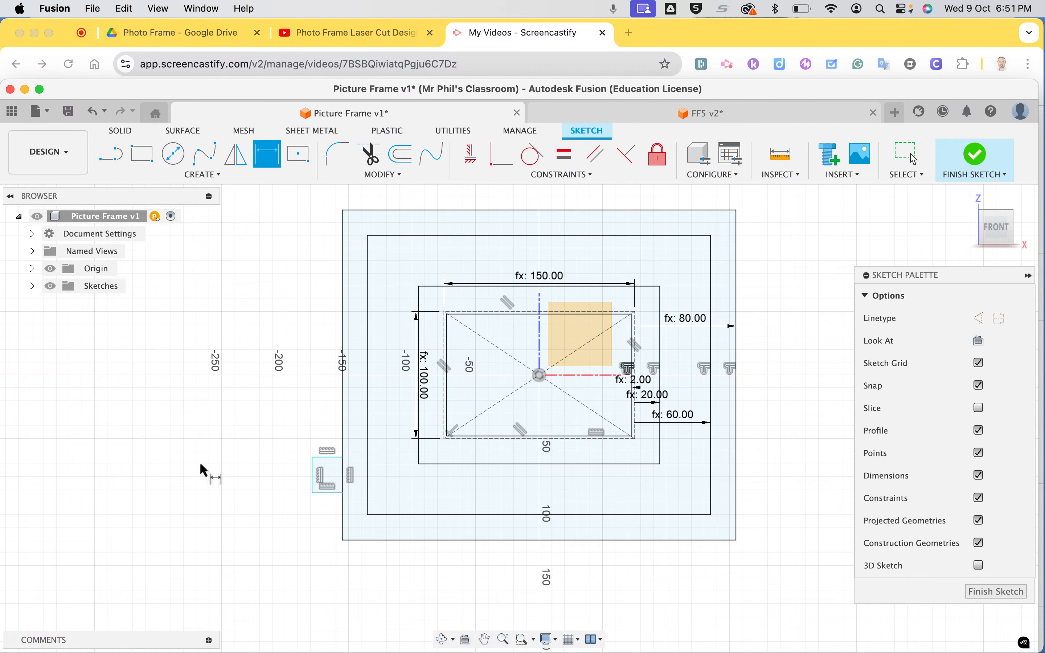
left_click(342, 540)
left_click(343, 494)
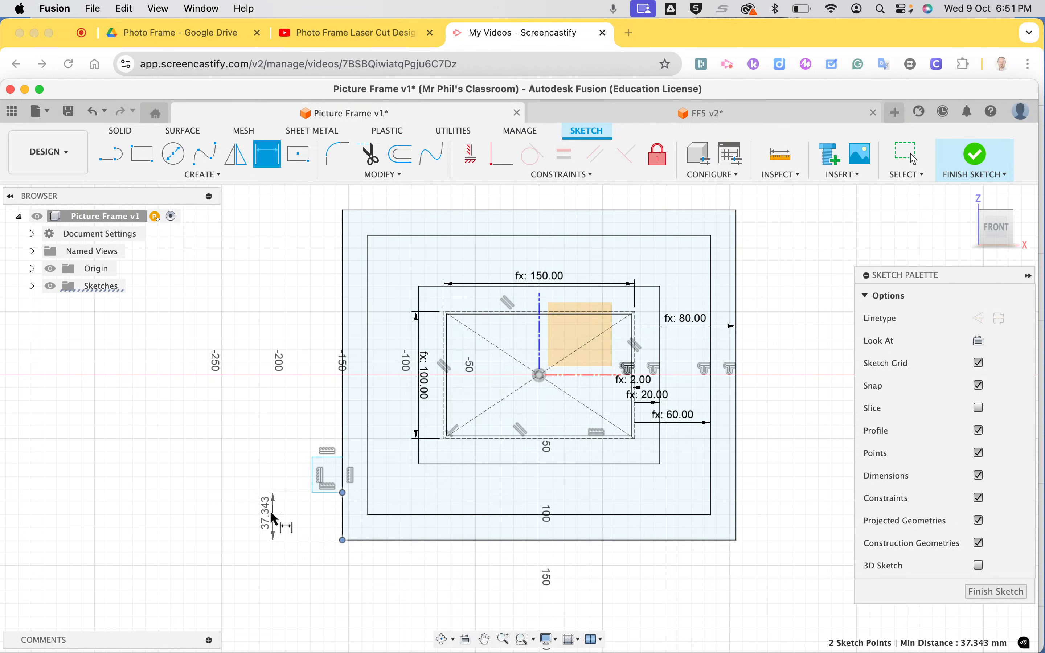
left_click(270, 511)
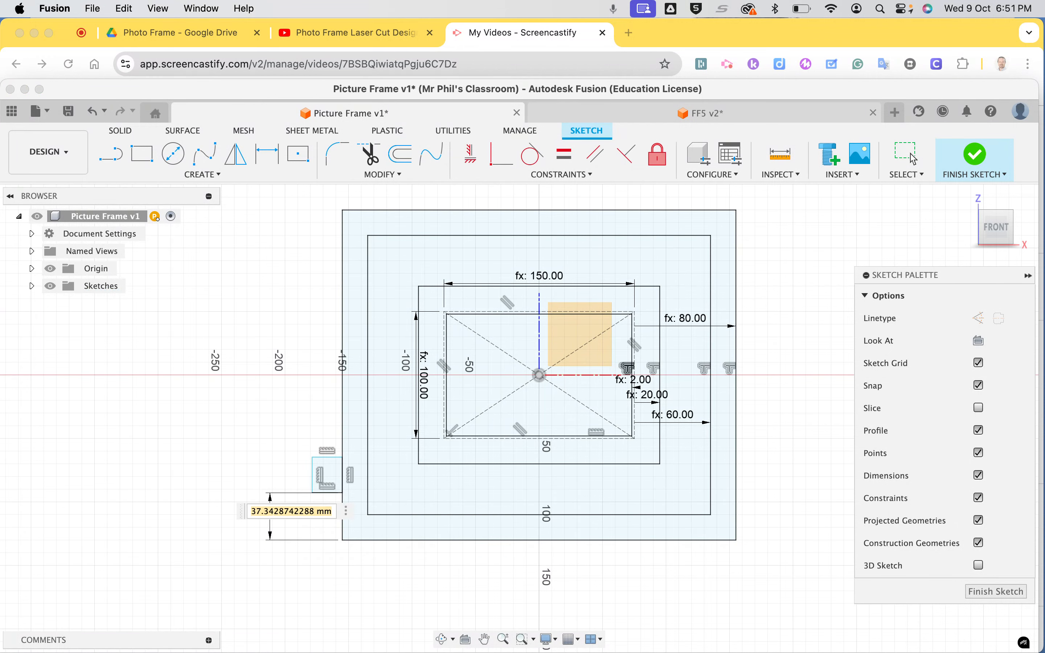
type("f")
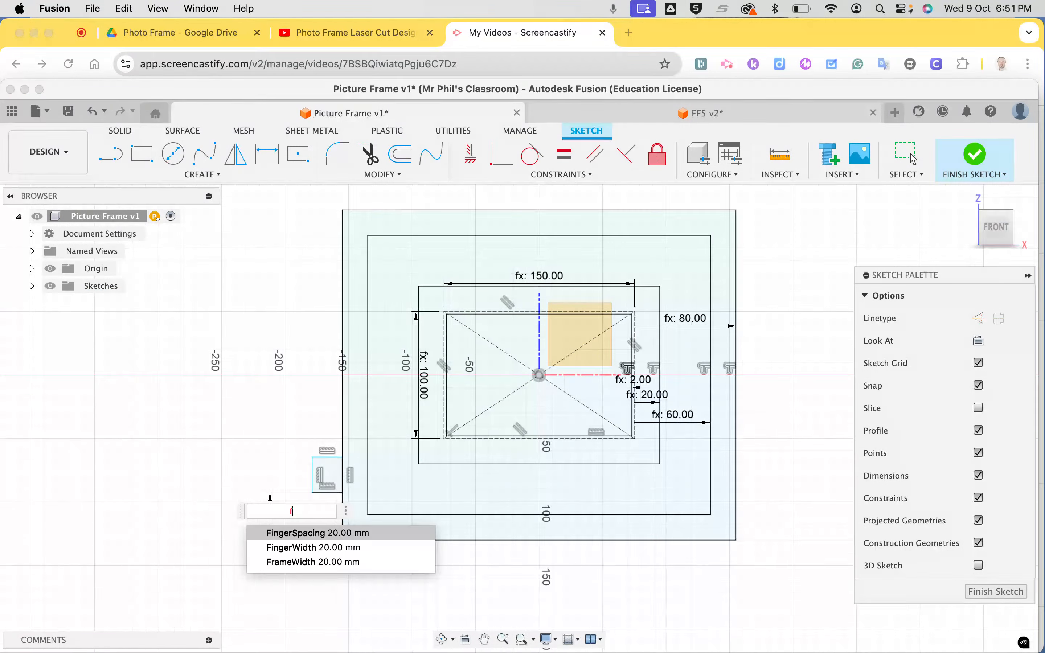
left_click(284, 533)
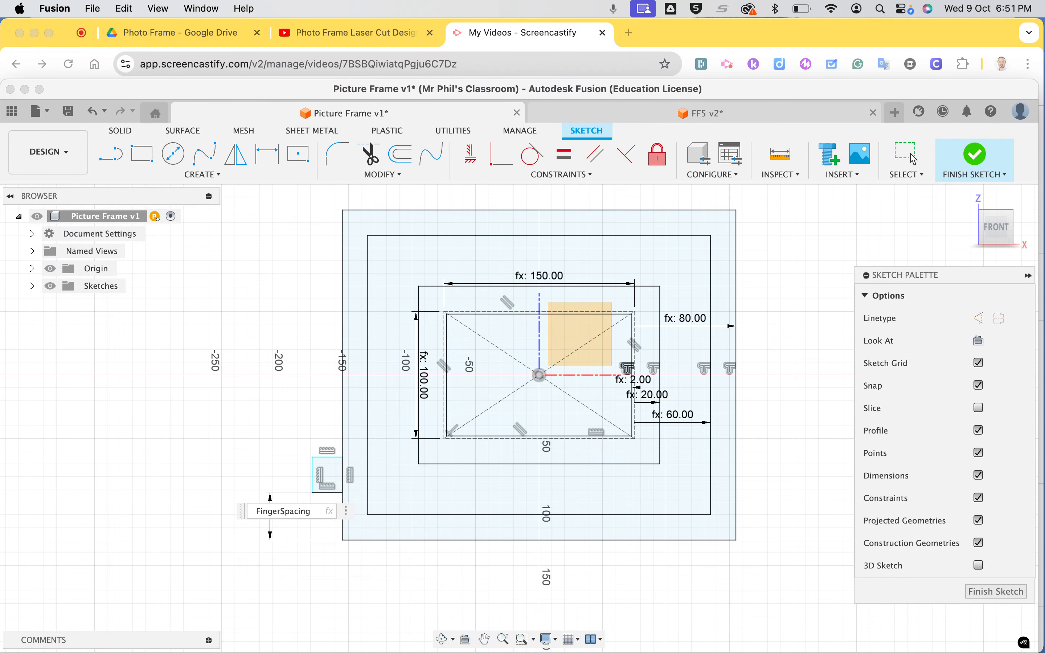
key("Return")
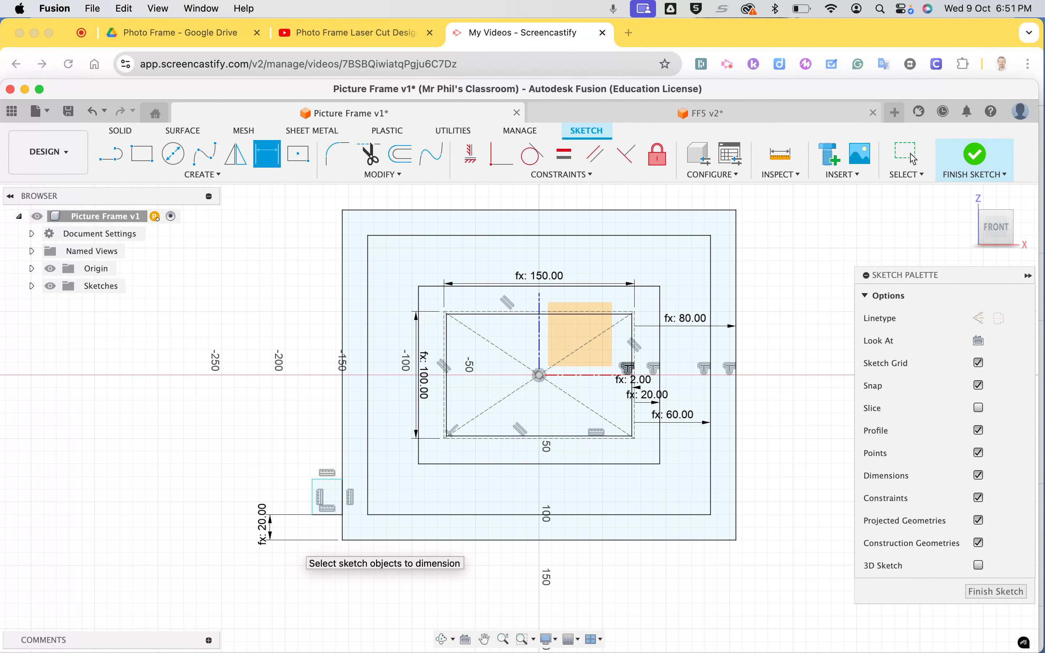
left_click(313, 497)
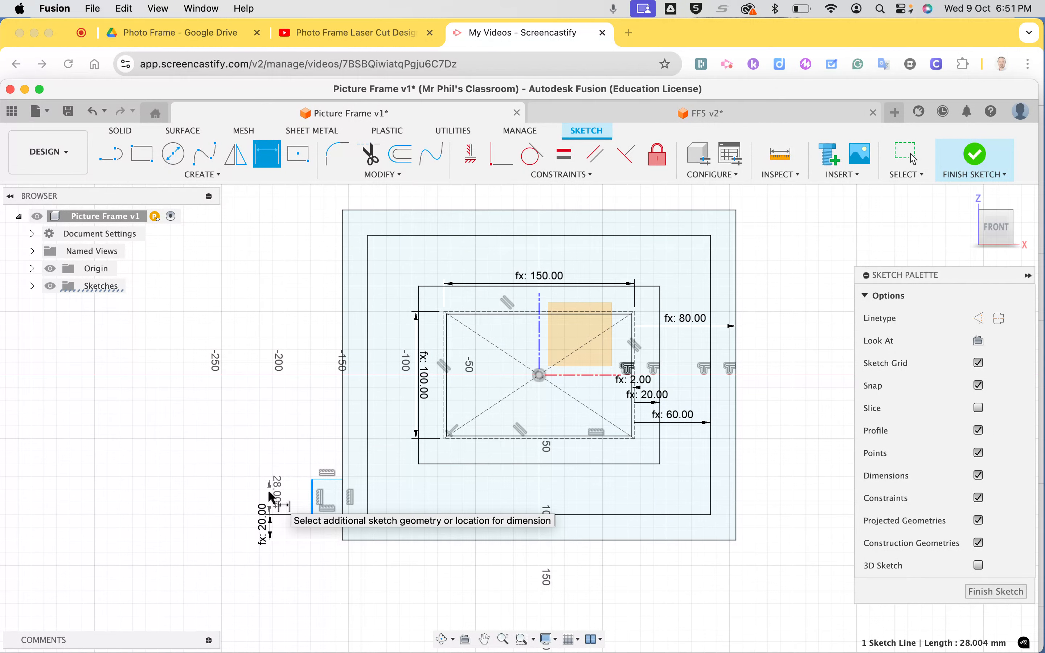
key("f")
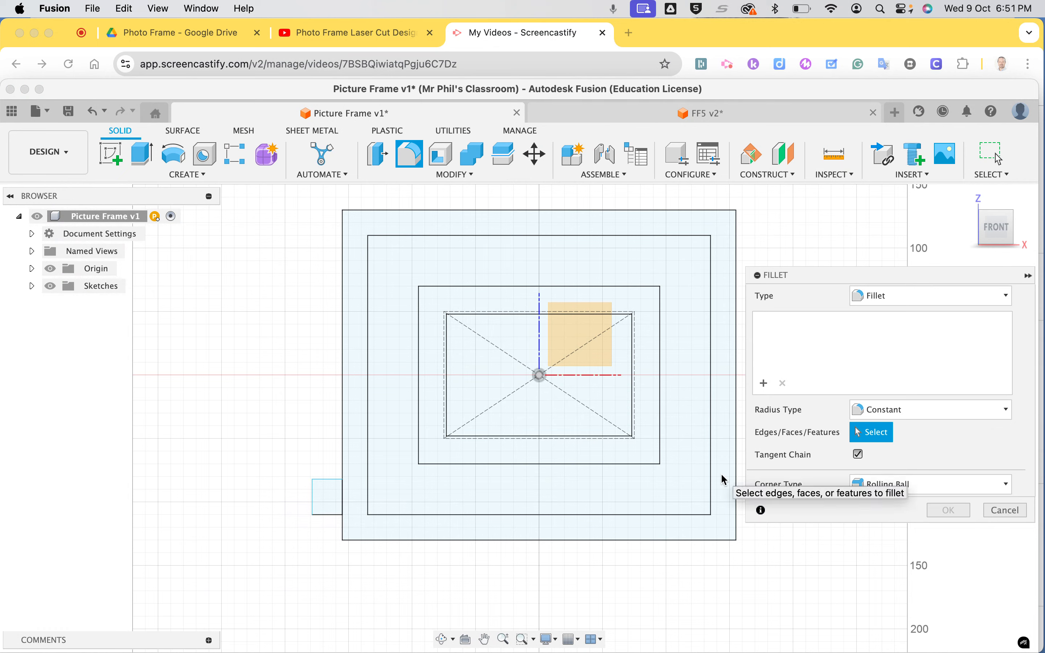
left_click(1004, 510)
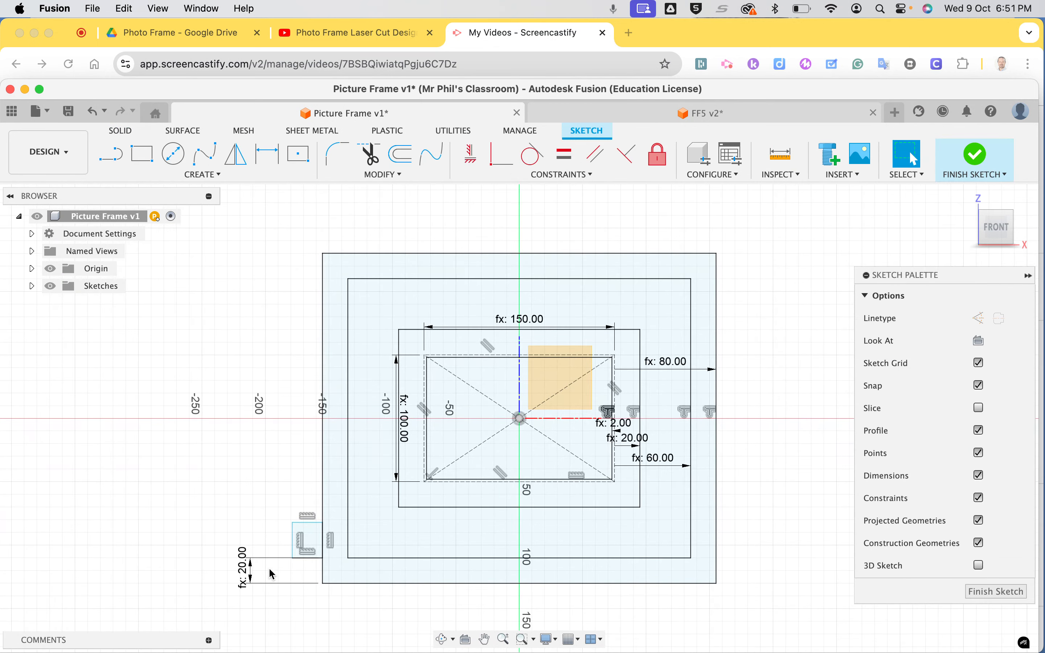
key("f")
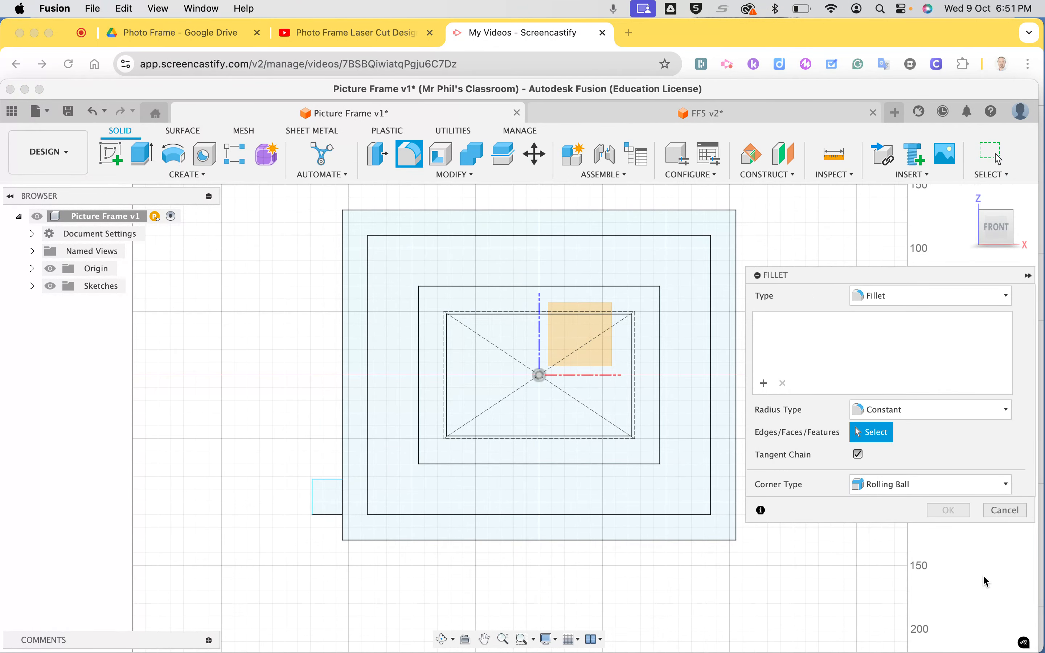
left_click(1005, 510)
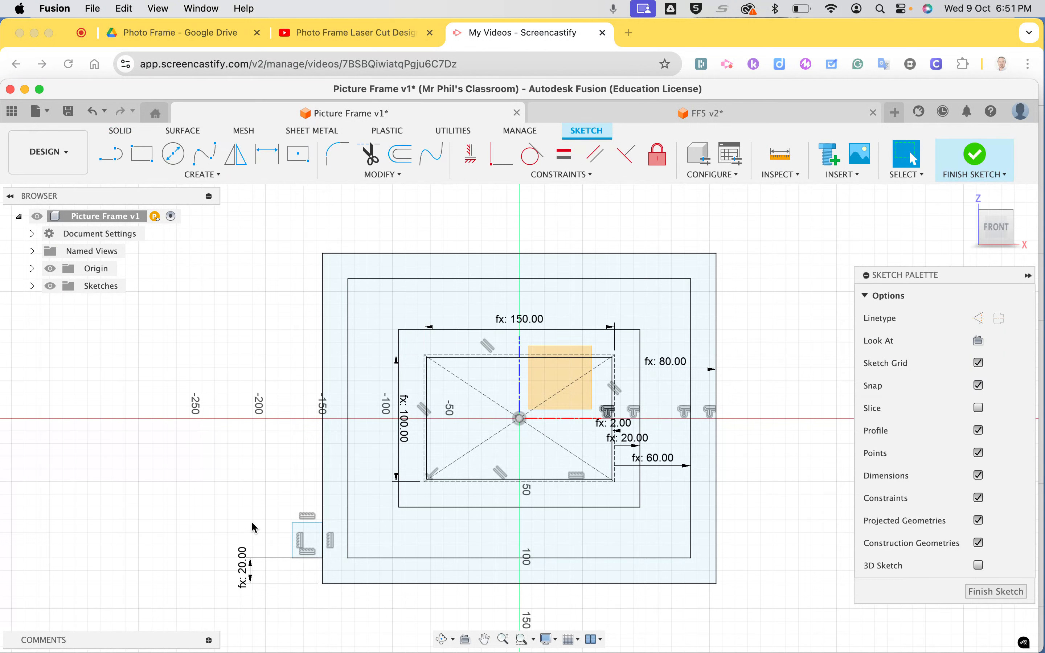
- Dimension the height of the small finger rectangle using the FingerWidth parameter
key("d")
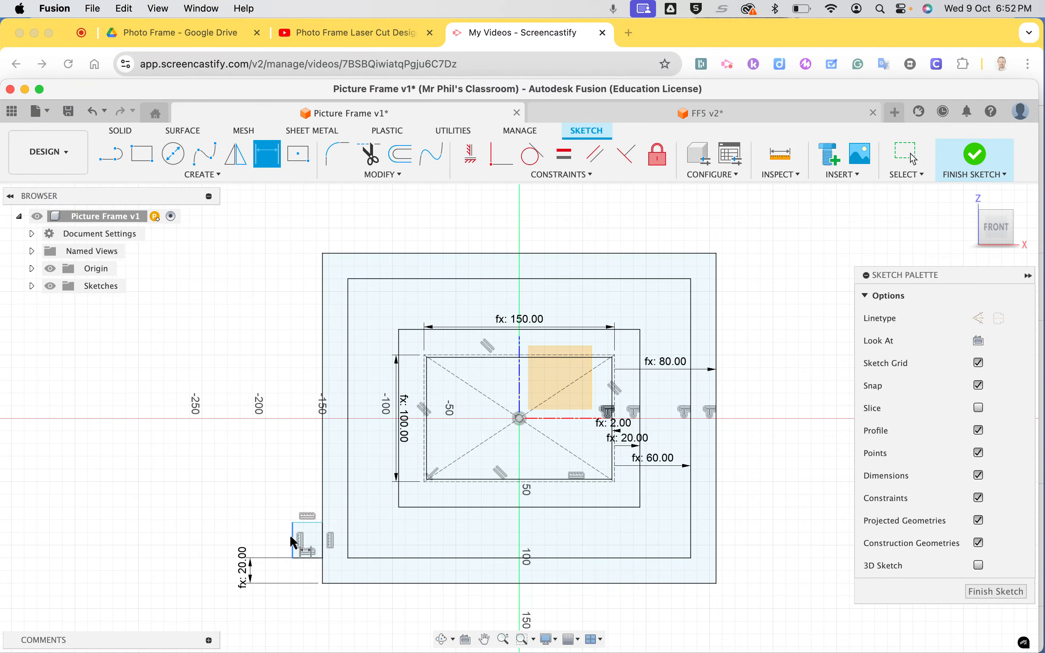
left_click(290, 533)
left_click(246, 532)
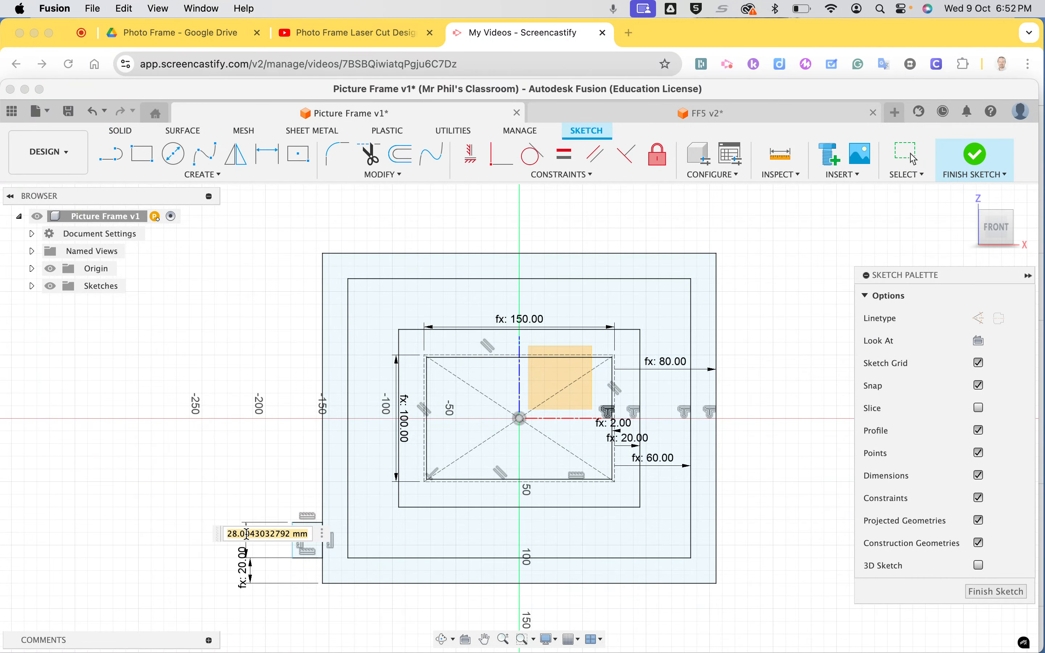
type("f")
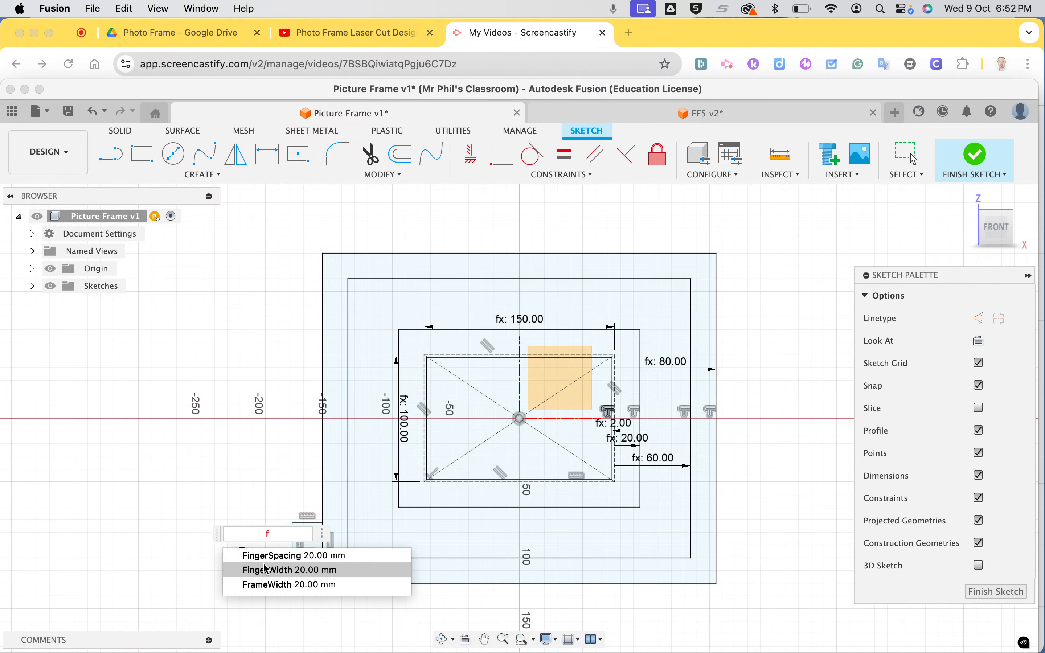
left_click(264, 570)
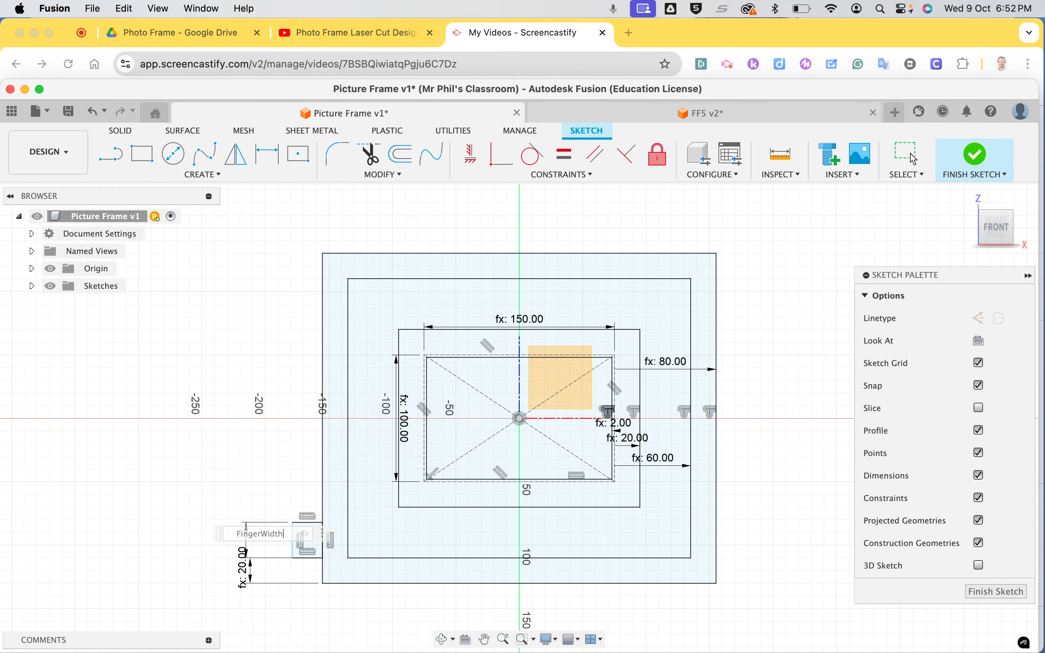
key("Return")
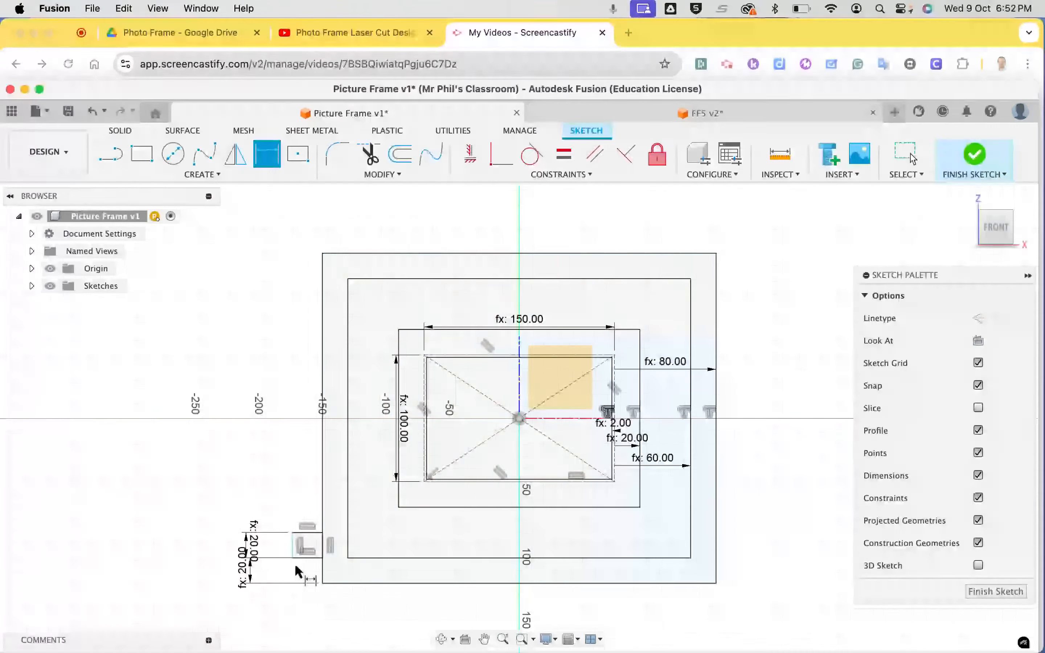
scroll(302, 559, "down", 5)
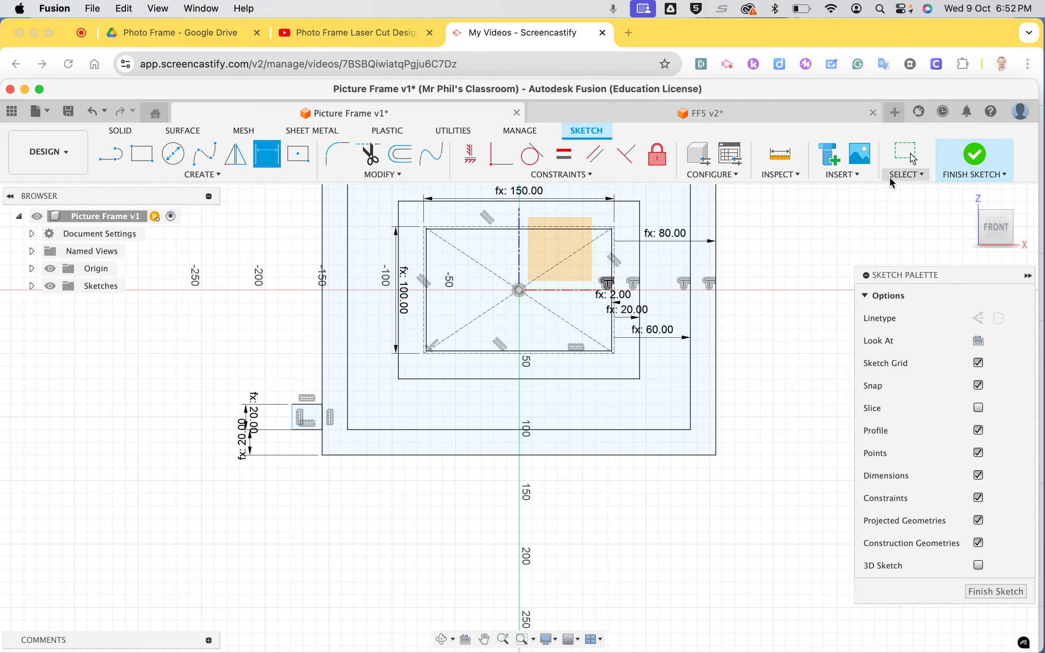
left_click(907, 174)
left_click(911, 190)
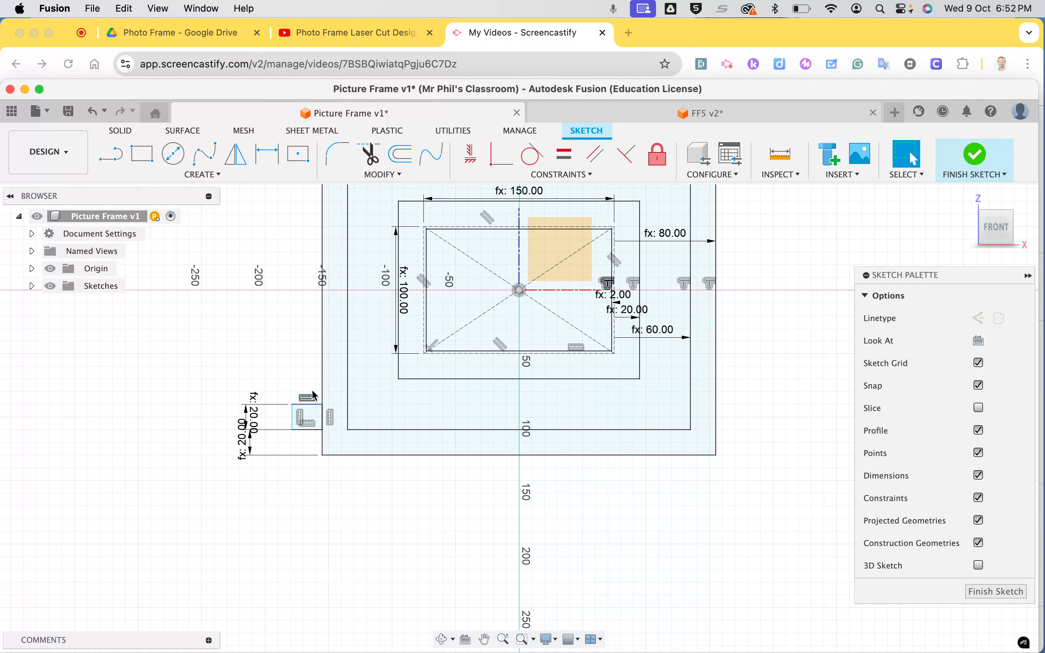
mouse_move(293, 419)
left_mouse_down()
mouse_move(207, 419)
mouse_move(297, 417)
left_mouse_up()
key("d")
left_click(291, 417)
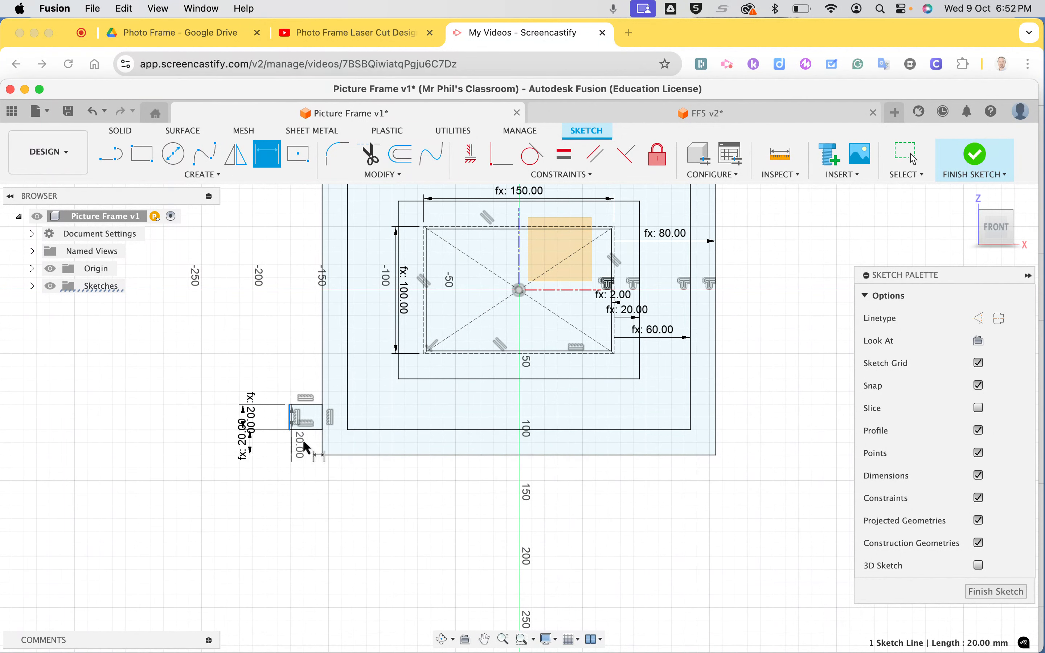
left_click(304, 428)
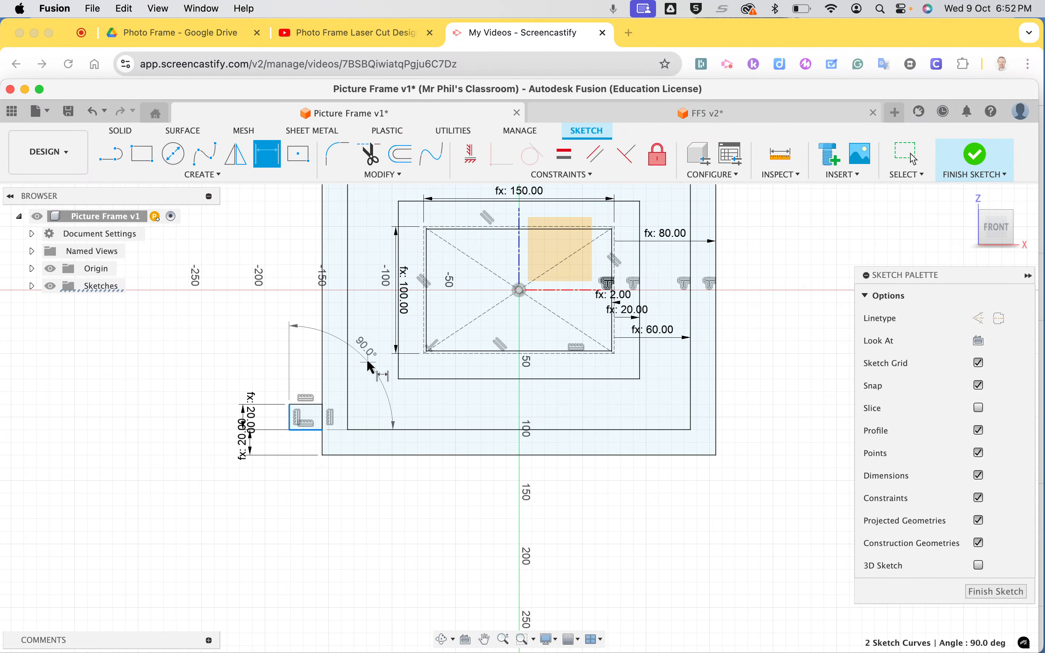
key("Escape")
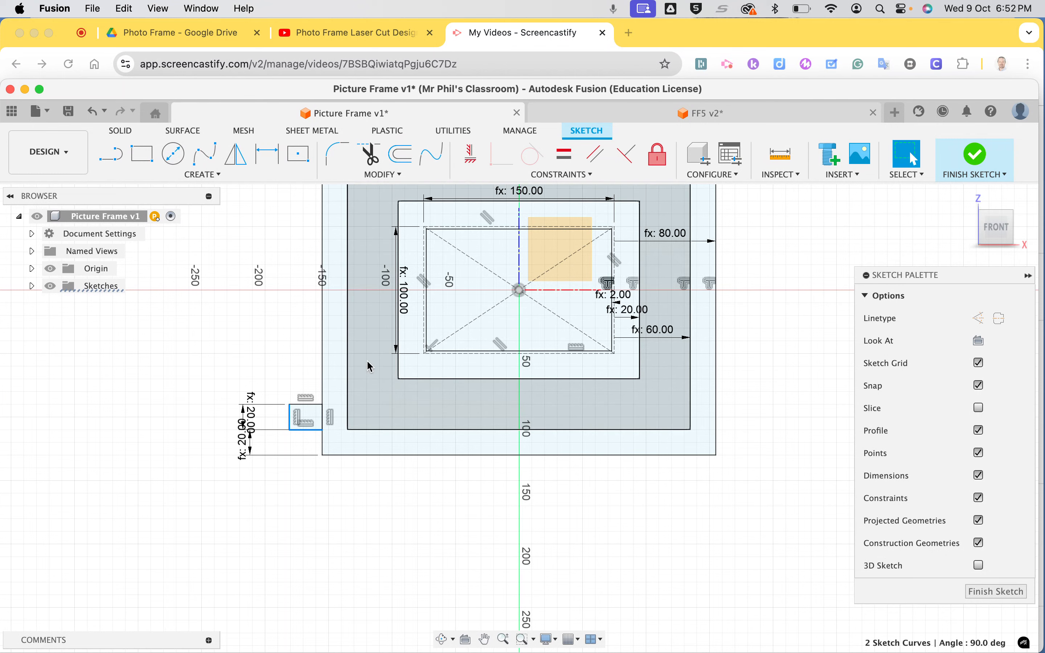
key("Escape")
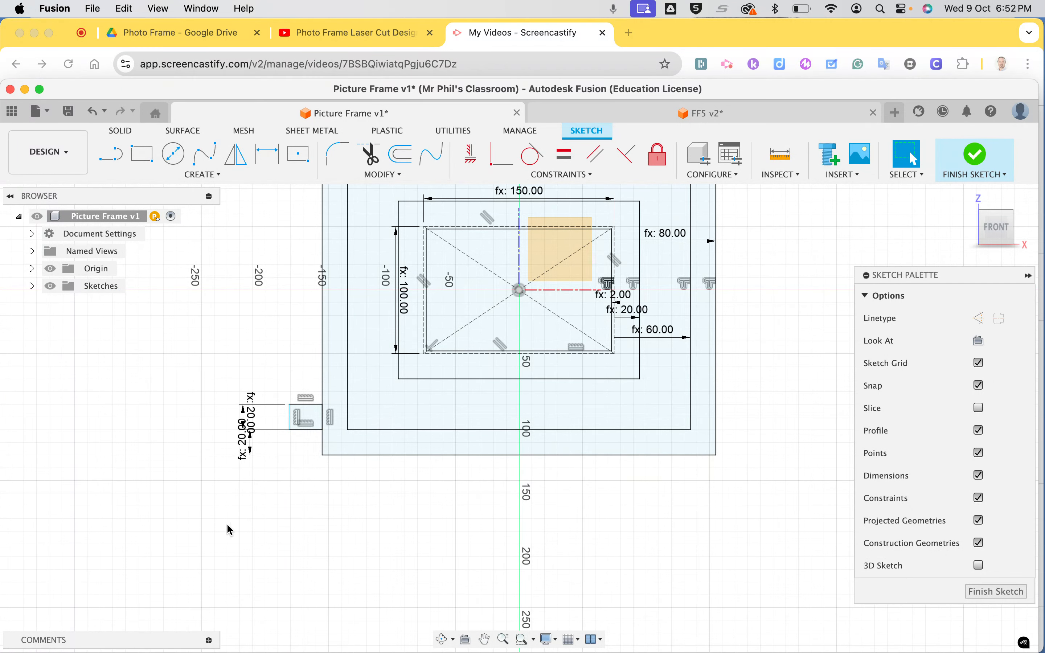
- Dimension the width of the small finger rectangle using the MaterialThickness parameter
key("d")
left_click(299, 429)
left_click(301, 489)
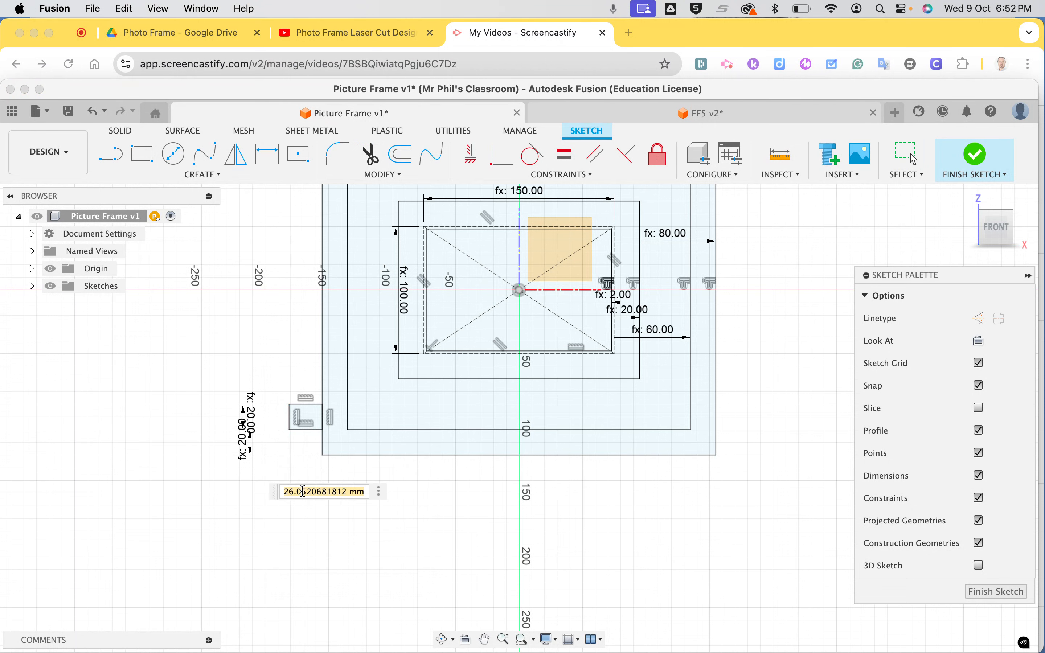
type("ma")
left_click(323, 513)
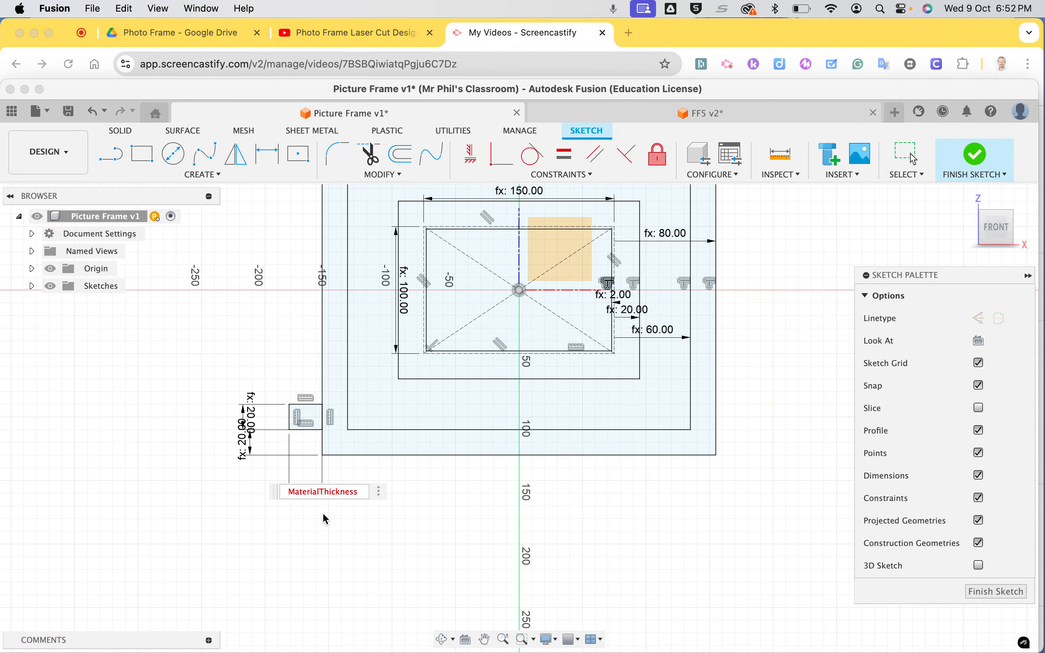
key("Return")
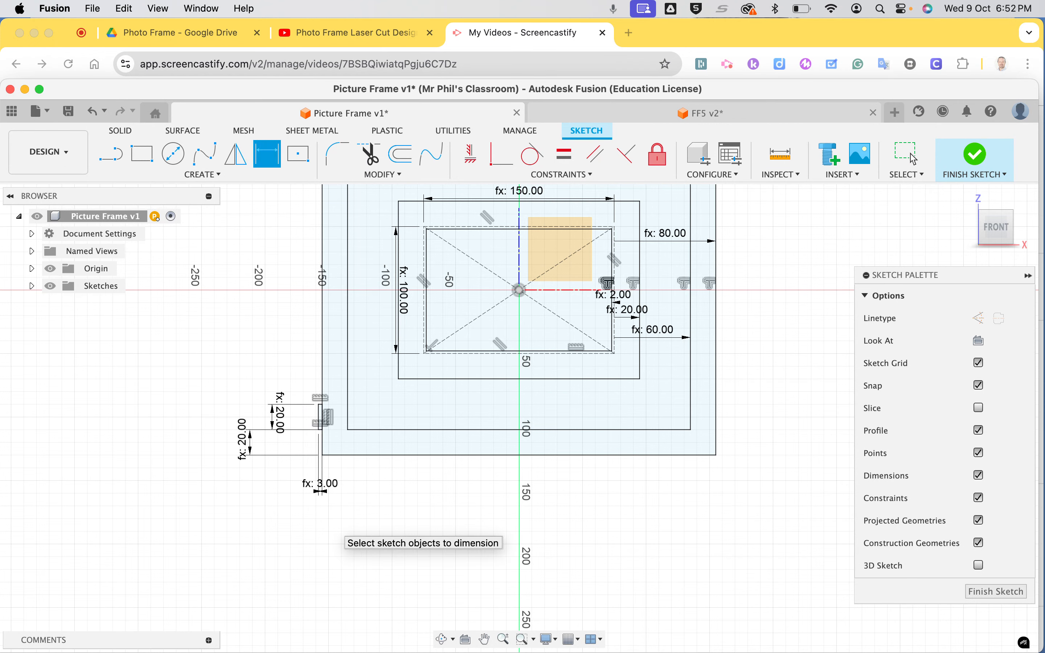
- Start a rectangular sketch pattern with all lines and corner points of the small finger rectangle as its objects
scroll(325, 436, "up", 5)
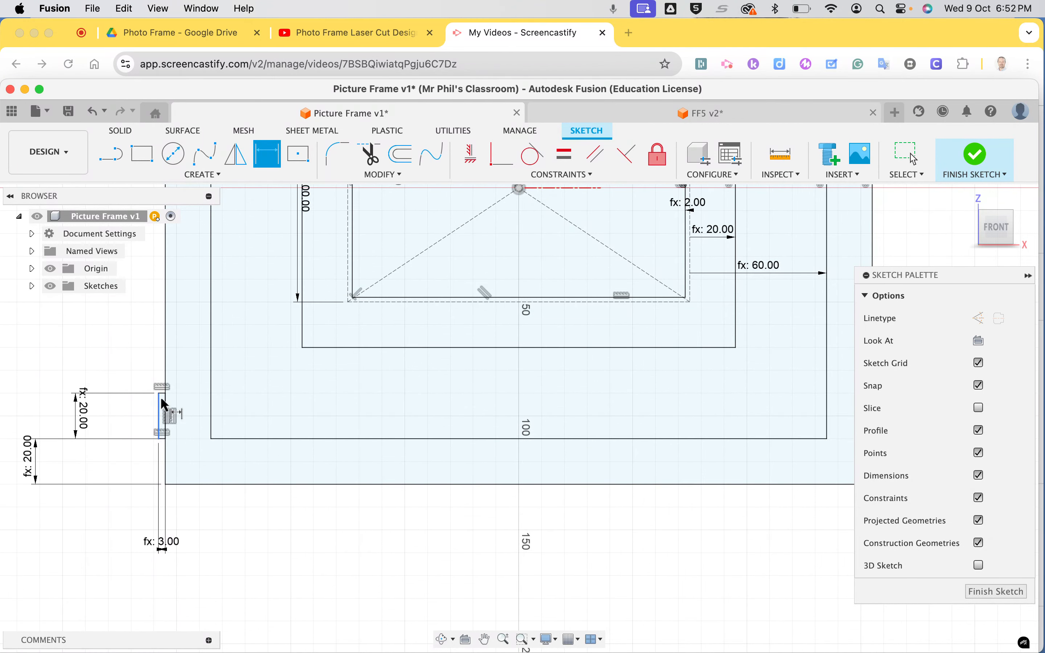
scroll(161, 402, "up", 5)
scroll(160, 397, "left", 3)
scroll(161, 396, "up", 2)
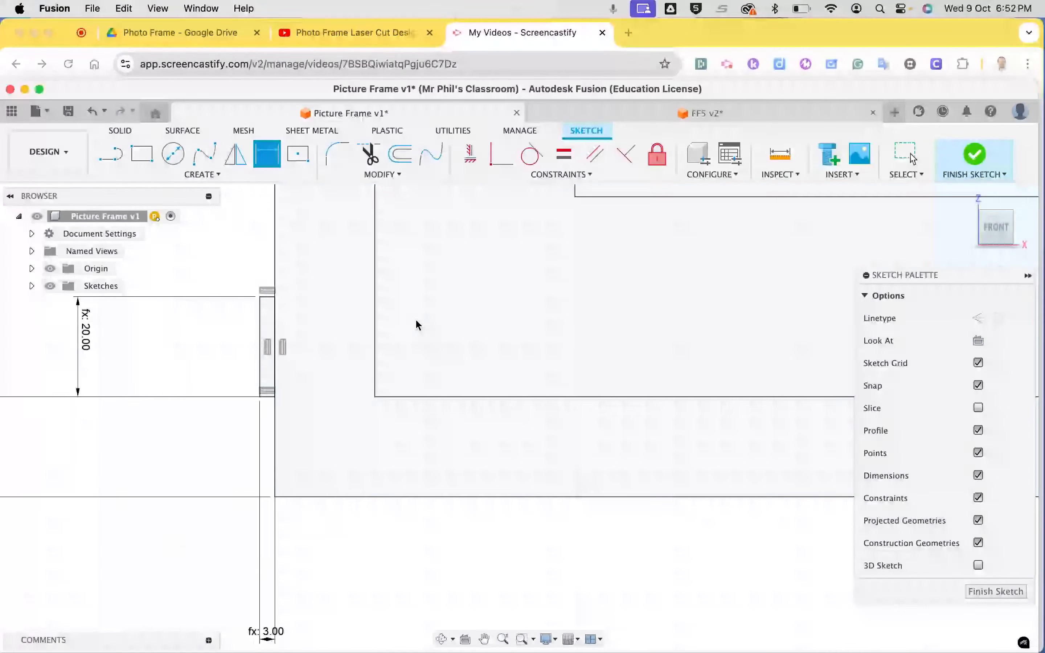
scroll(355, 415, "up", 2)
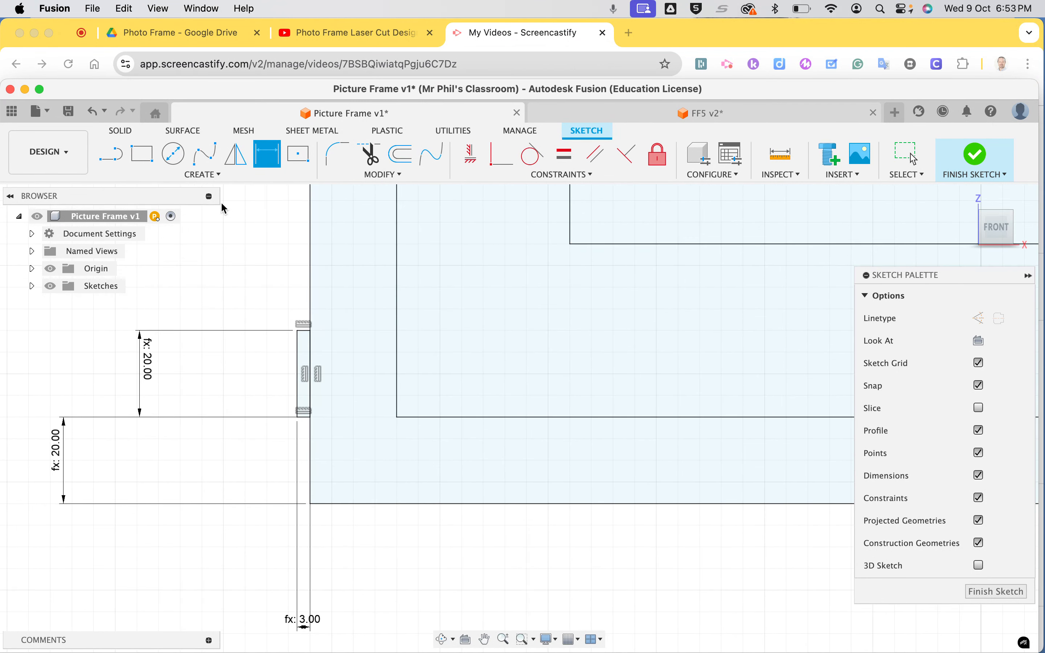
left_click(216, 175)
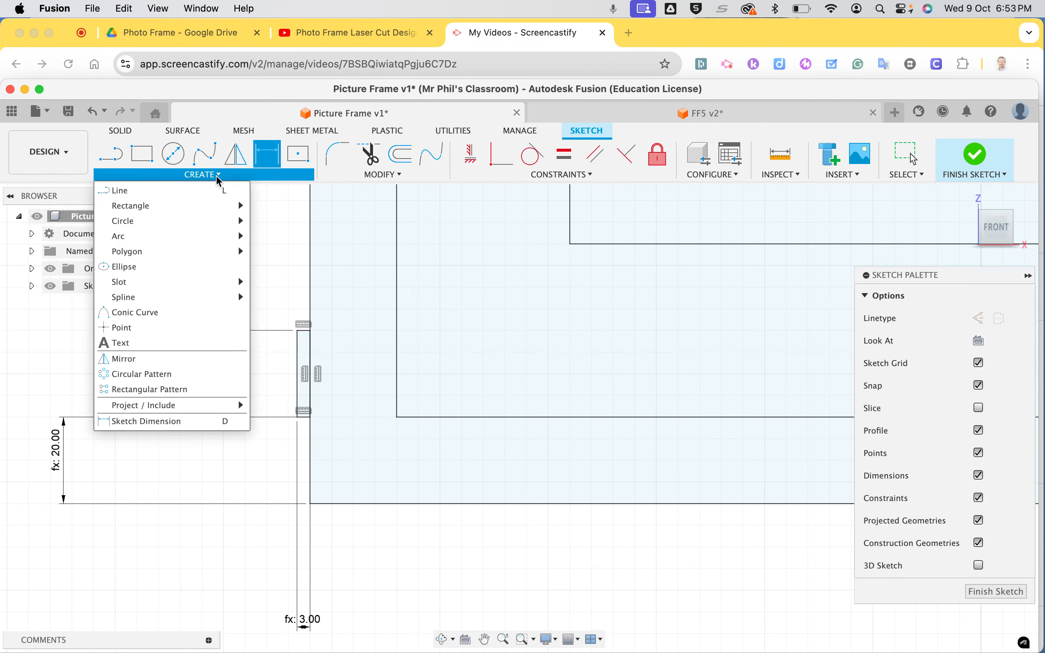
left_click(169, 386)
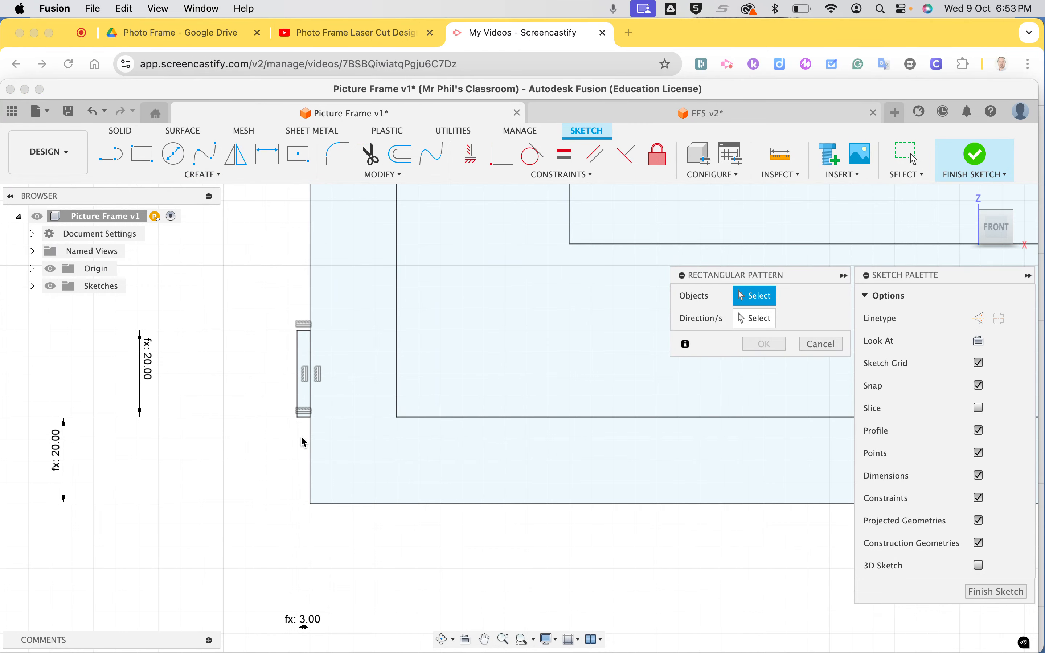
scroll(305, 422, "up", 3)
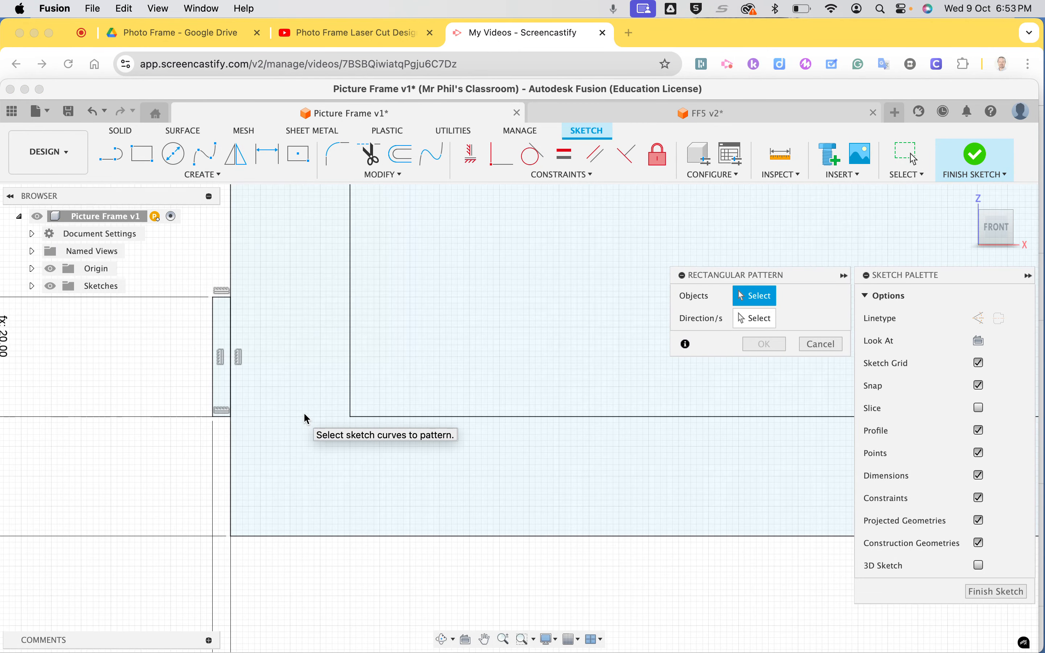
left_click_drag(202, 281, 241, 433)
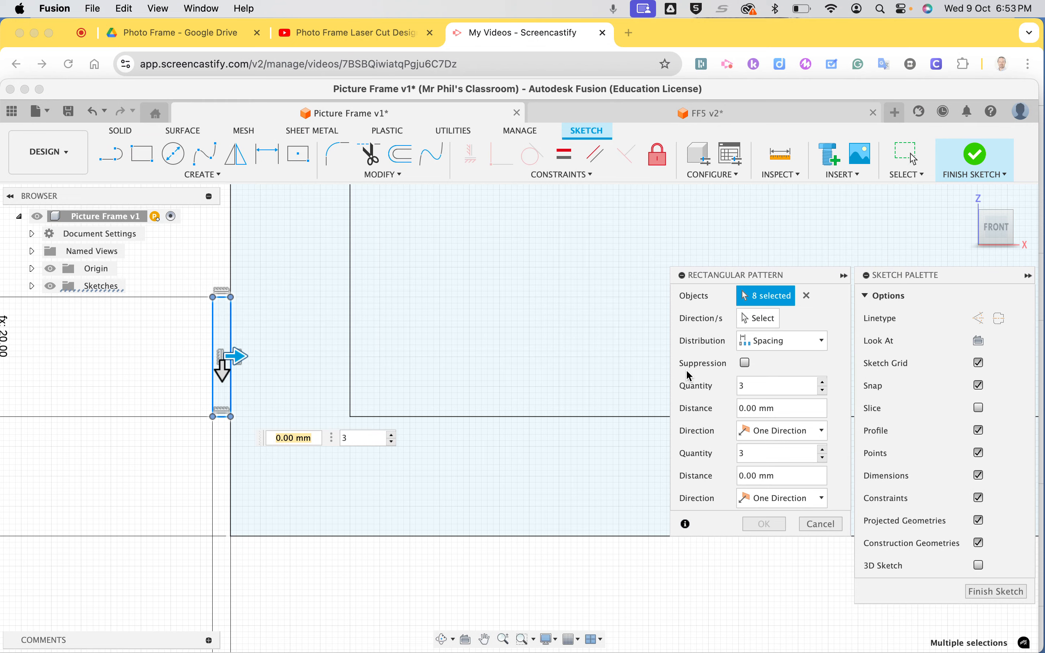
left_click(792, 345)
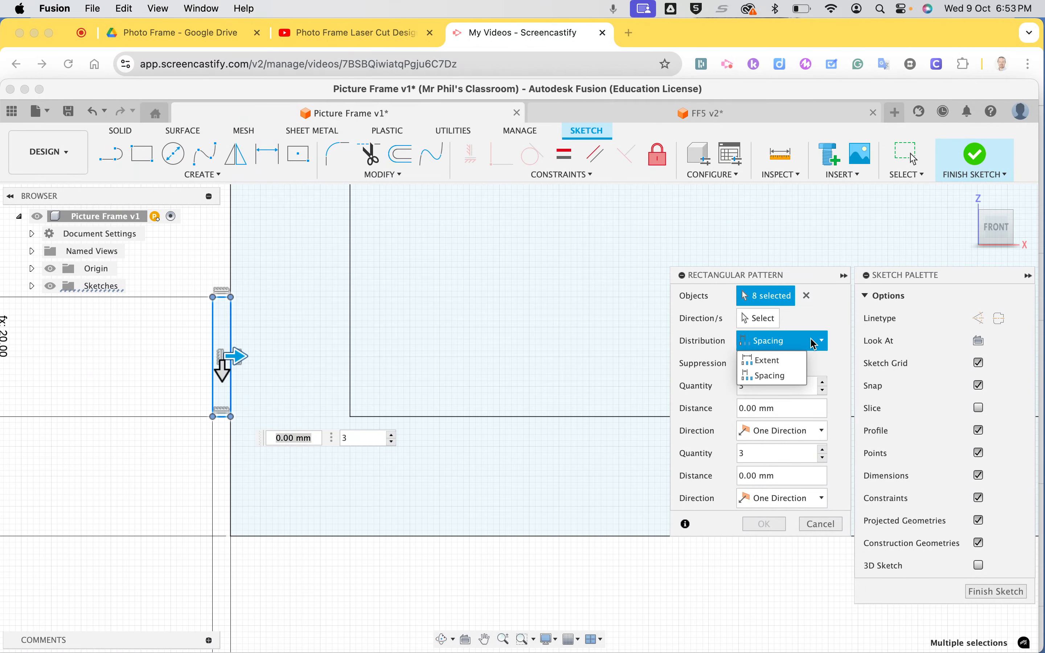
left_click(790, 359)
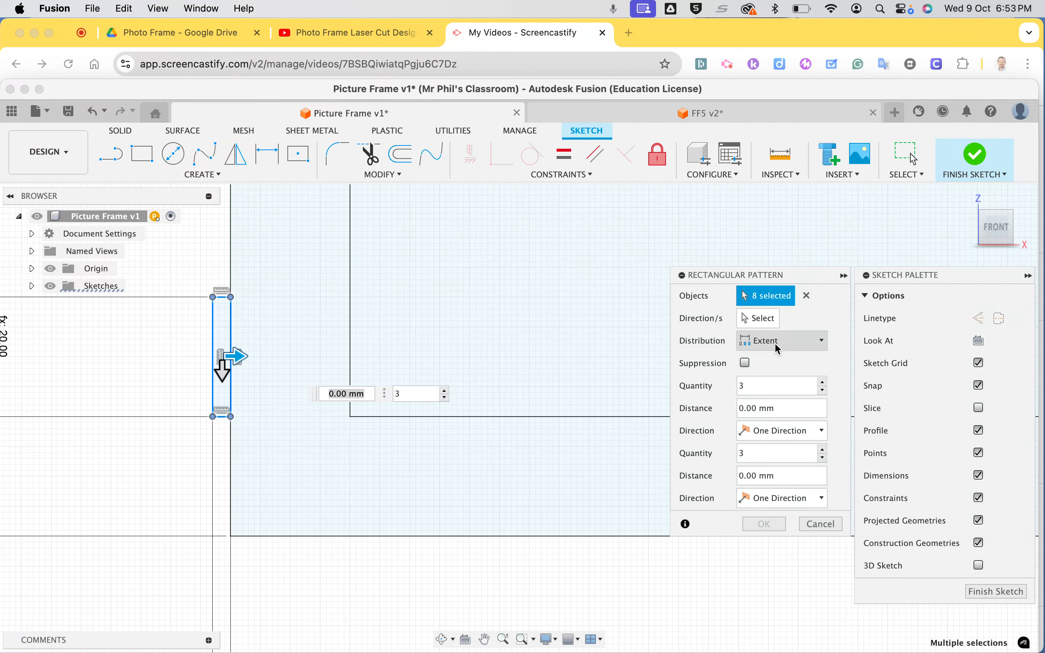
left_click(821, 341)
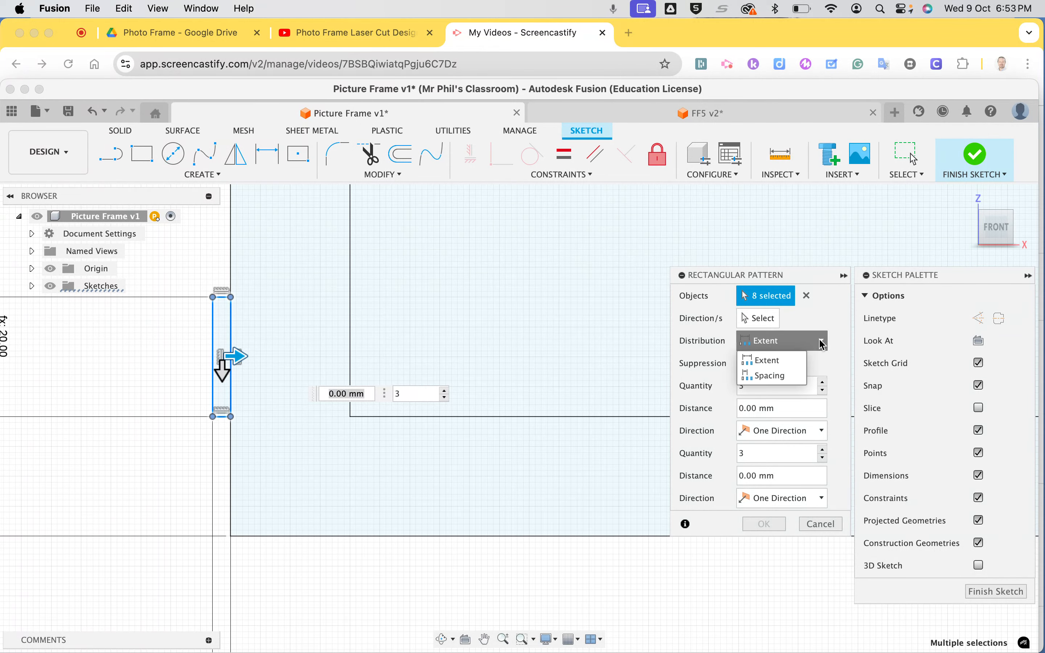
left_click(773, 376)
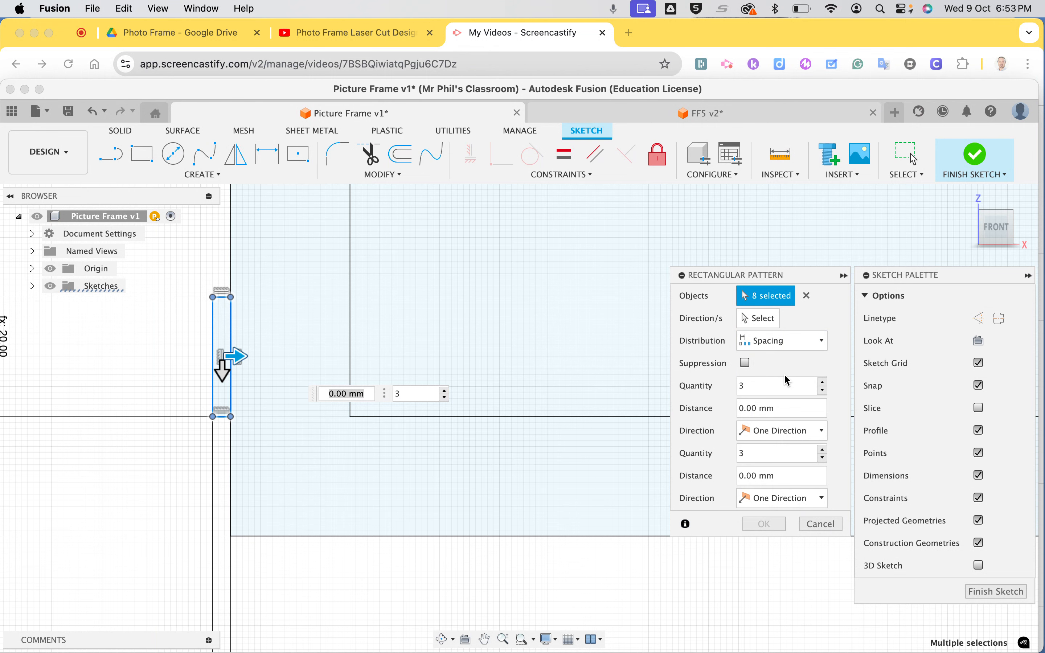
scroll(261, 374, "up", 3)
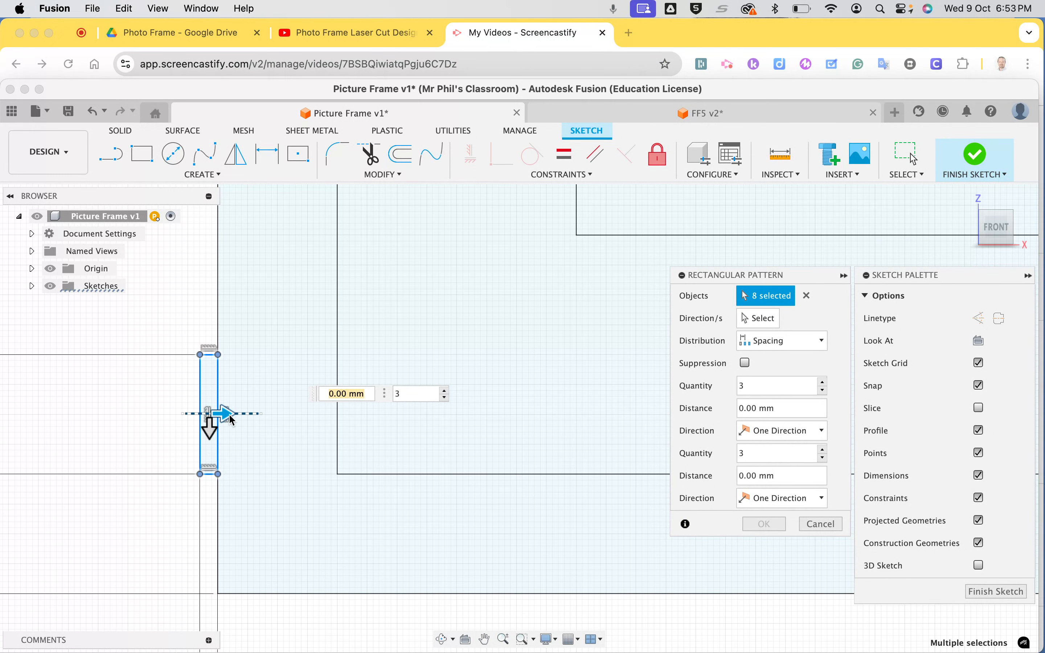
left_click_drag(224, 414, 281, 417)
key("Tab")
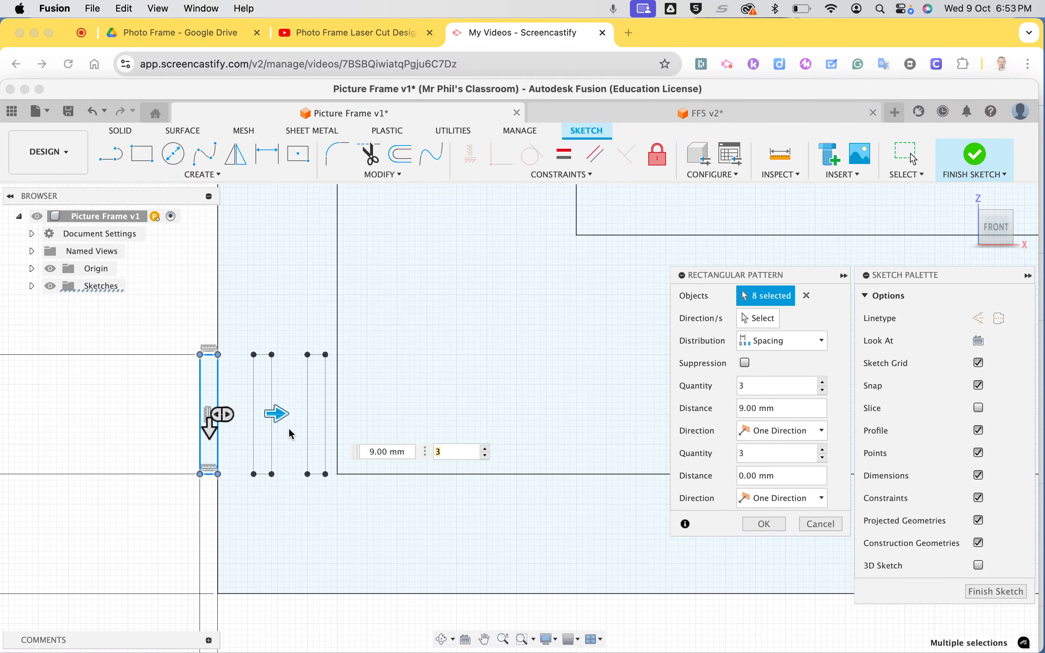
- Pattern the finger upward along the frame's outer edge with a vertical spacing distance of -FingerSpacing * 2 and no horizontal distance
left_click_drag(276, 415, 212, 358)
scroll(210, 358, "up", 3)
scroll(209, 357, "down", 5)
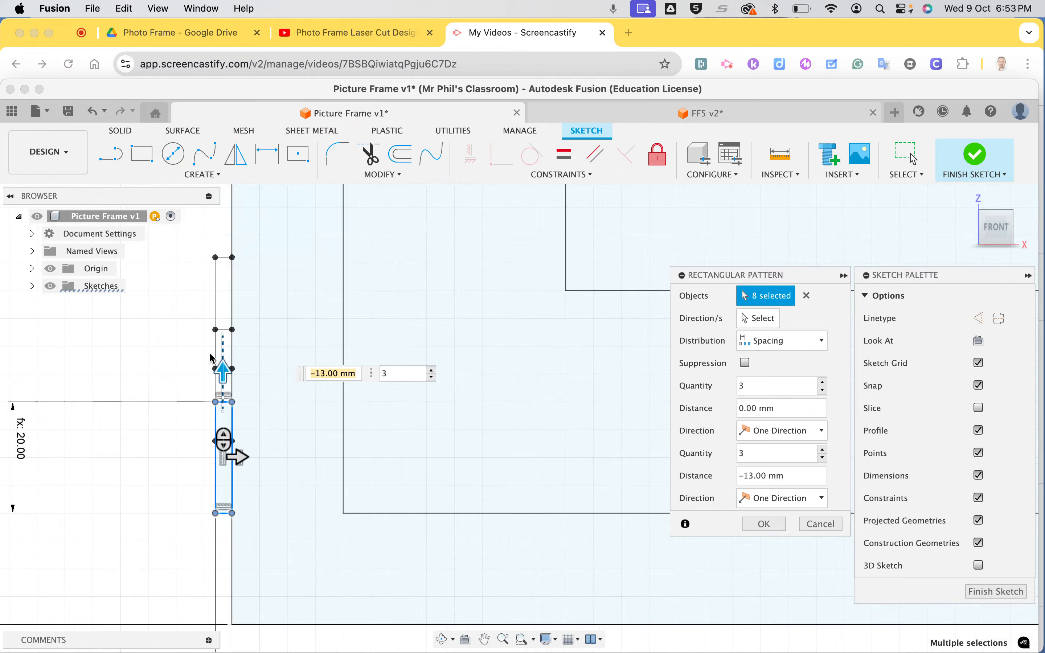
scroll(209, 354, "down", 1)
left_click_drag(316, 391, 318, 337)
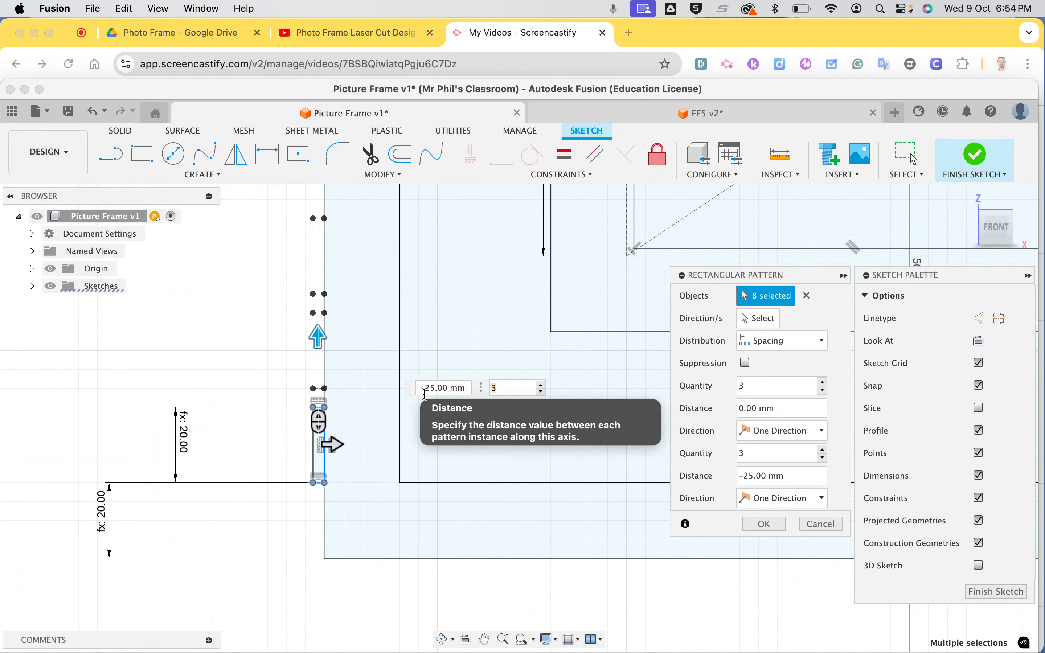
scroll(411, 419, "up", 1)
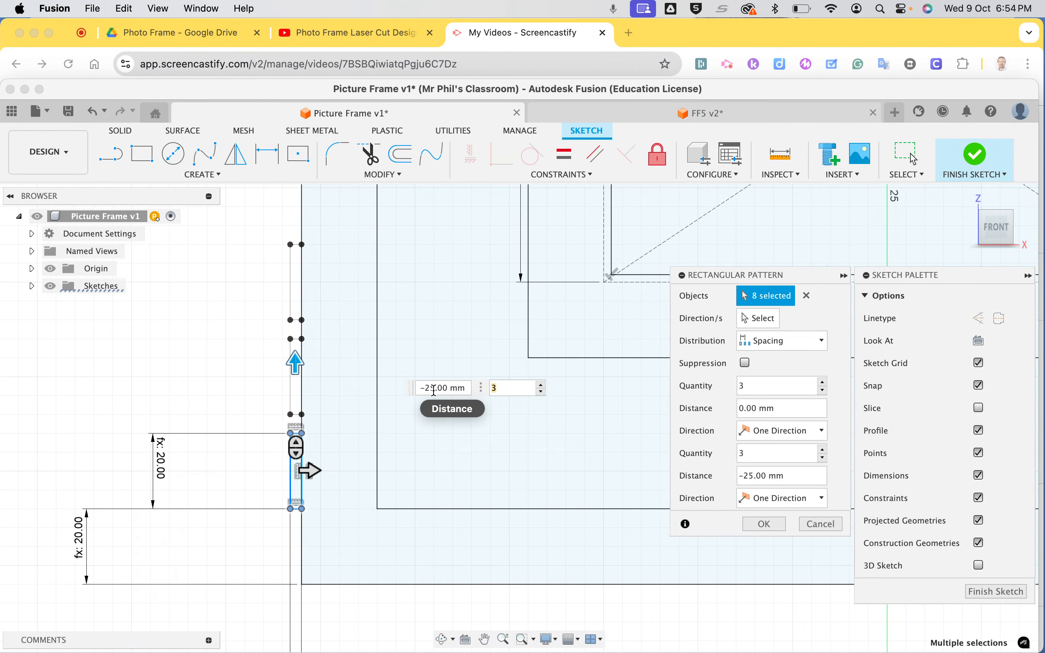
left_click_drag(468, 388, 427, 388)
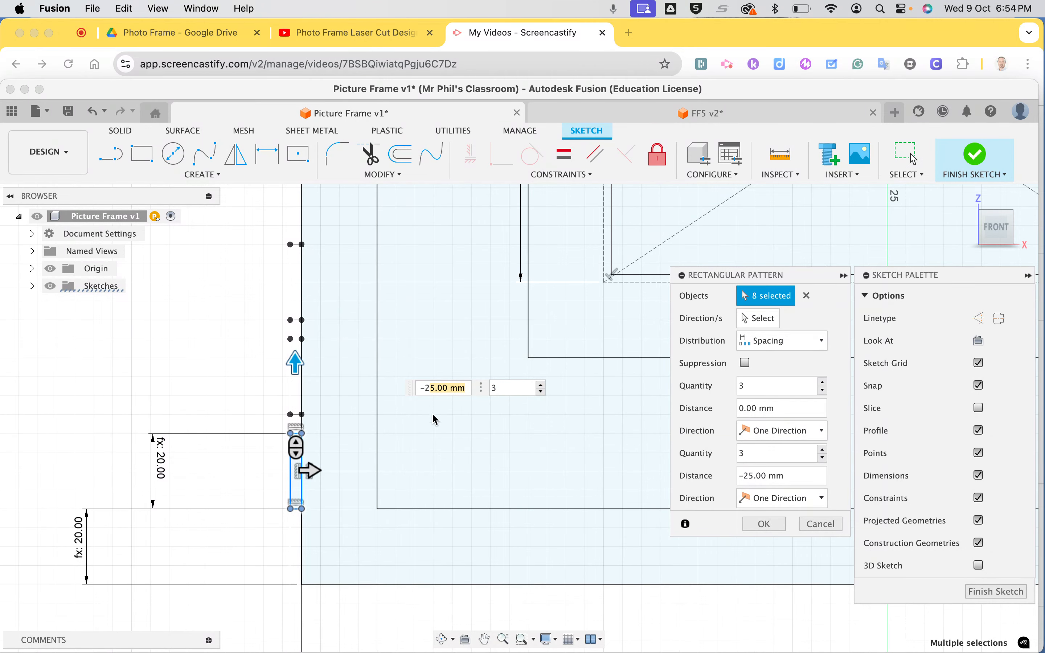
type("f")
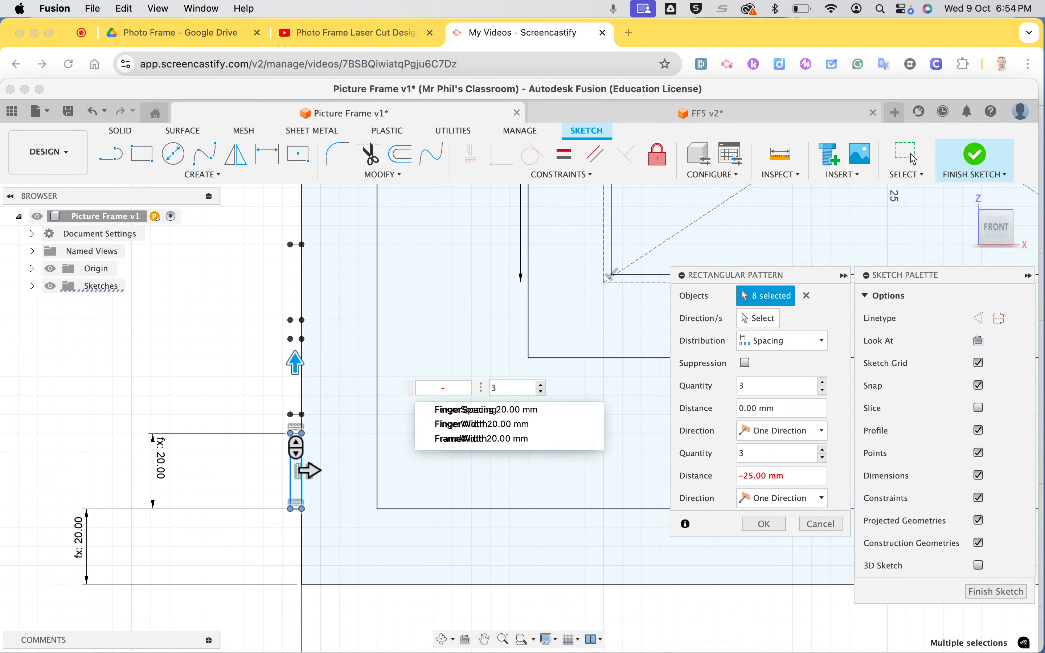
left_click(459, 410)
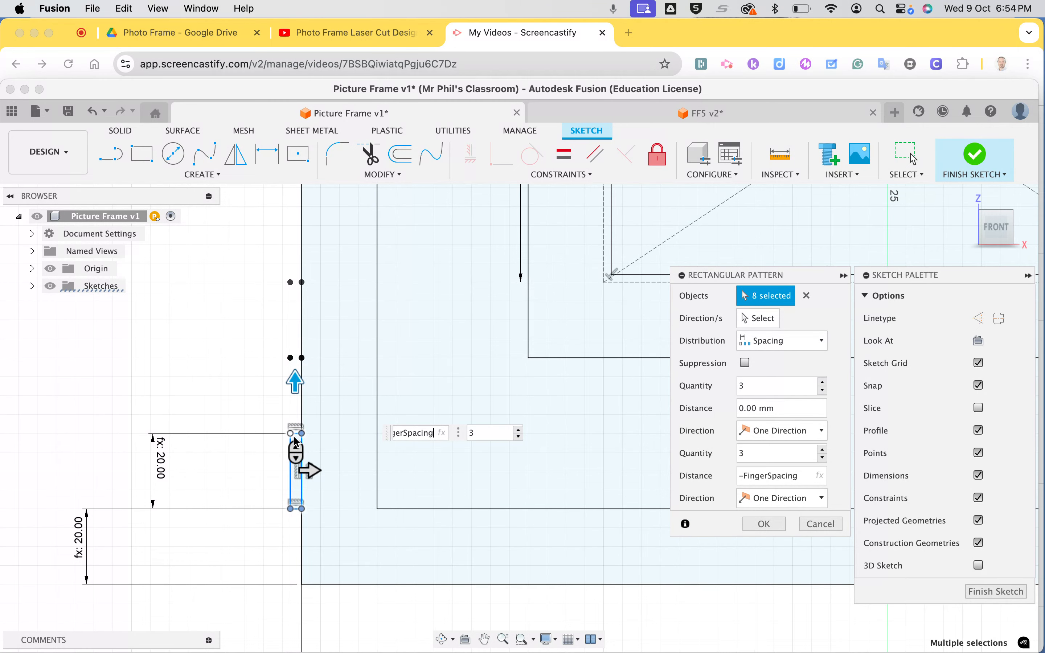
type("*2")
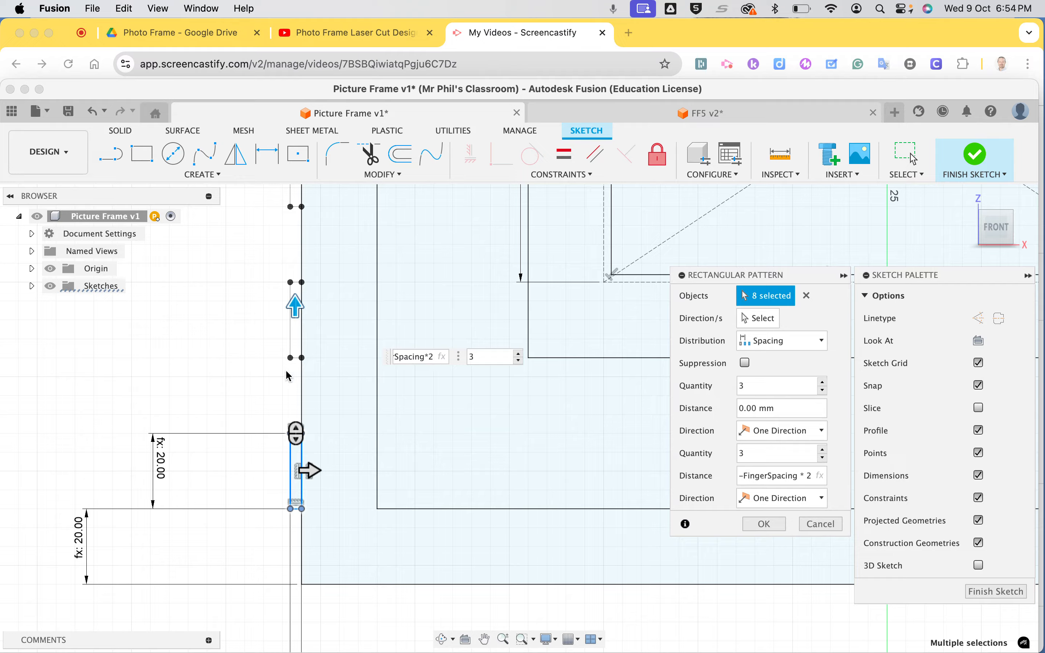
- Set the vertical quantity of the finger pattern to 4 and create the pattern
scroll(283, 372, "up", 3)
scroll(283, 372, "up", 3)
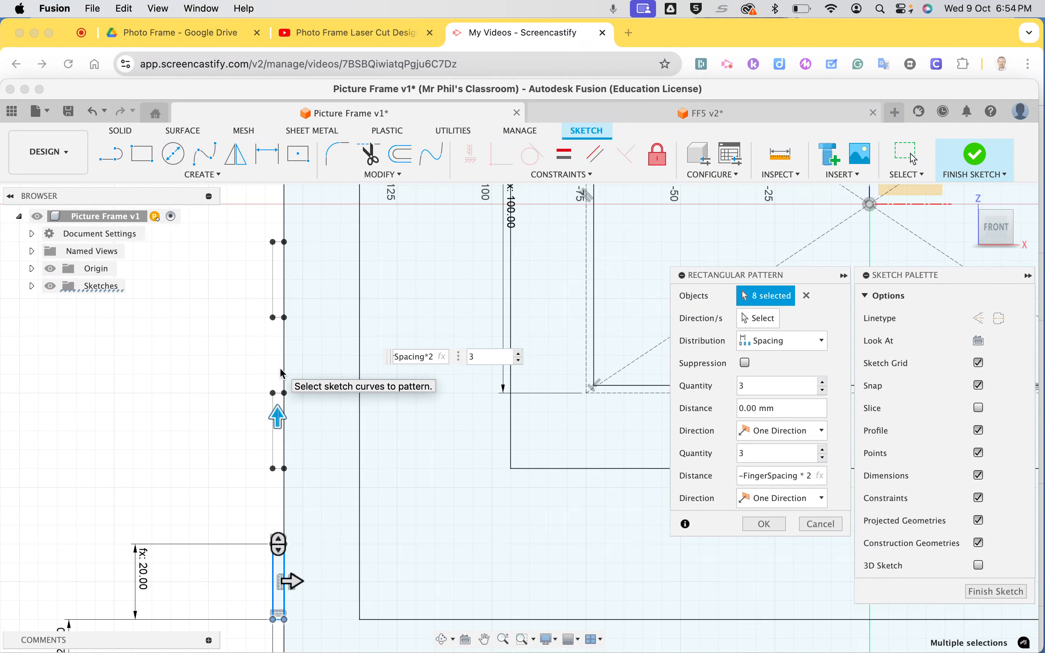
scroll(282, 372, "down", 5)
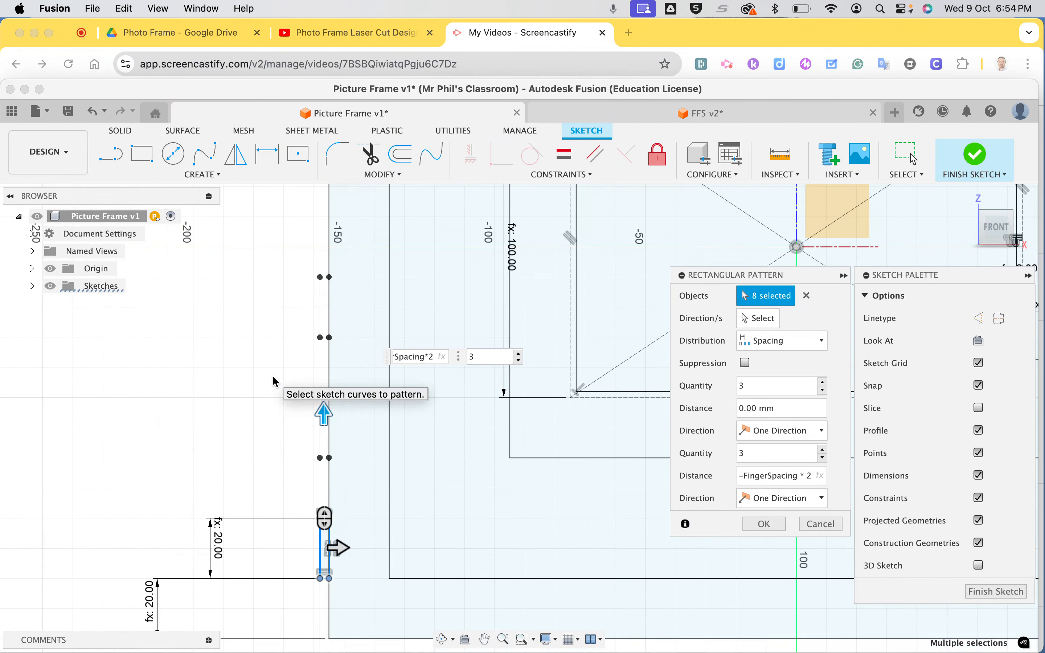
scroll(275, 382, "down", 3)
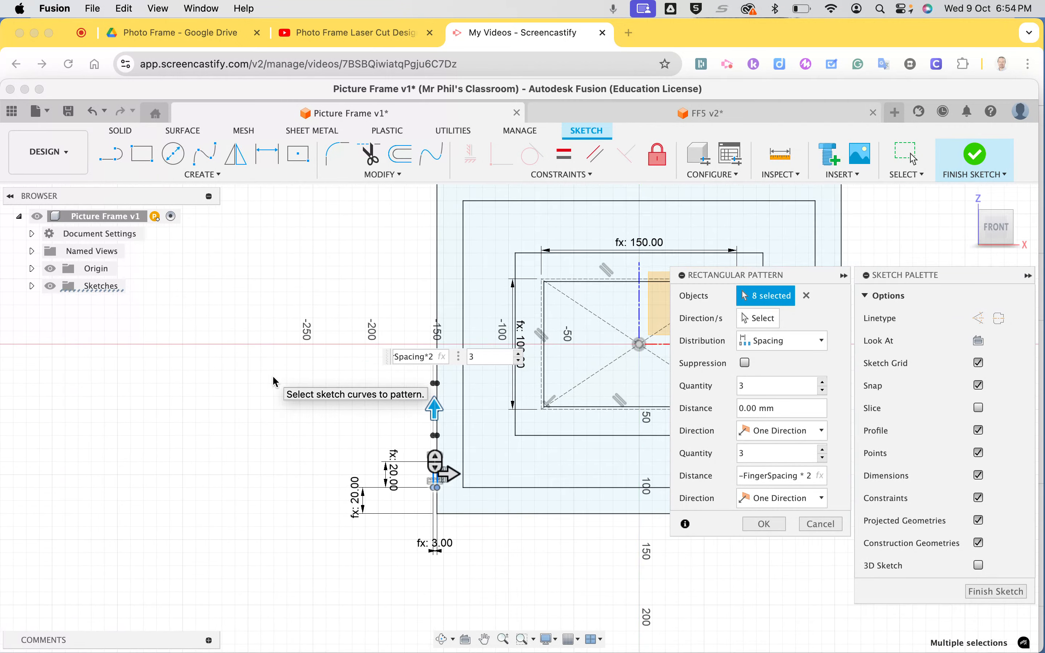
scroll(418, 268, "down", 2)
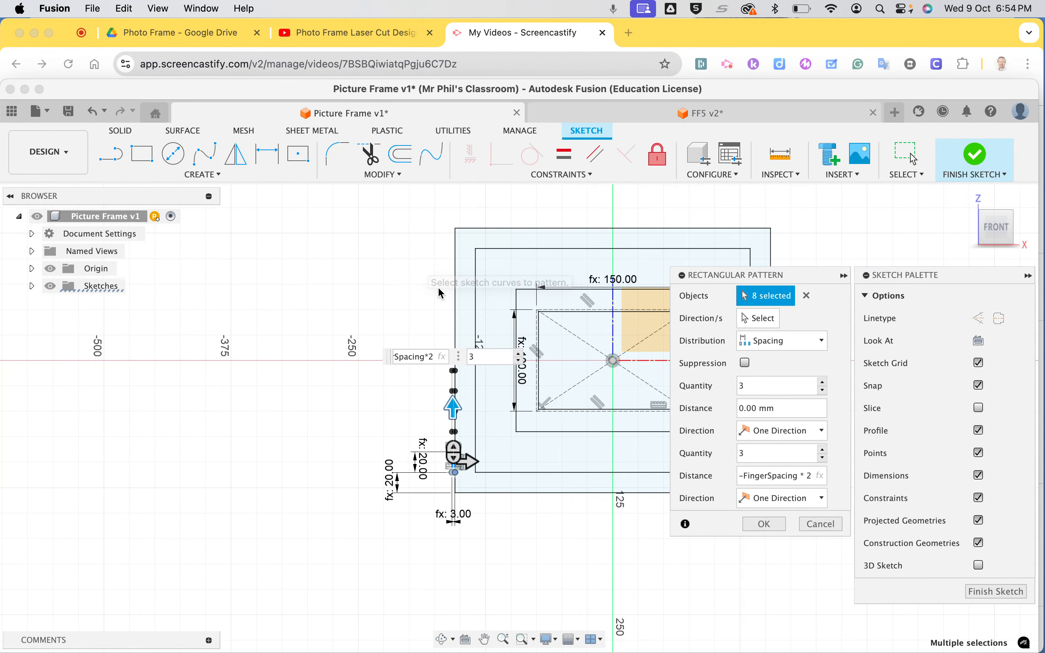
left_click(518, 354)
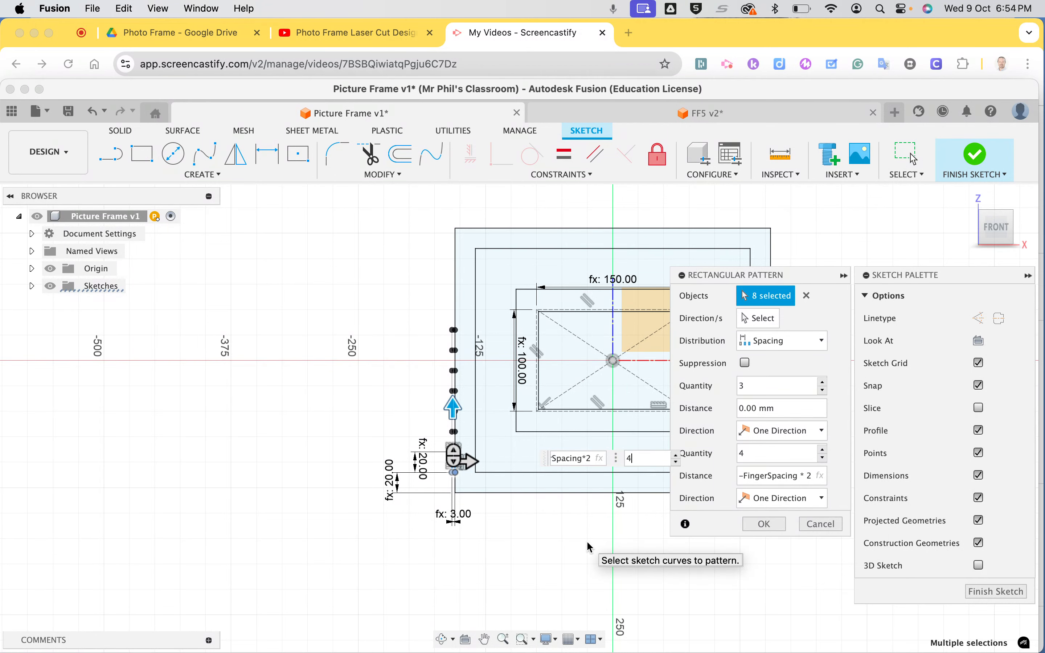
left_click(761, 524)
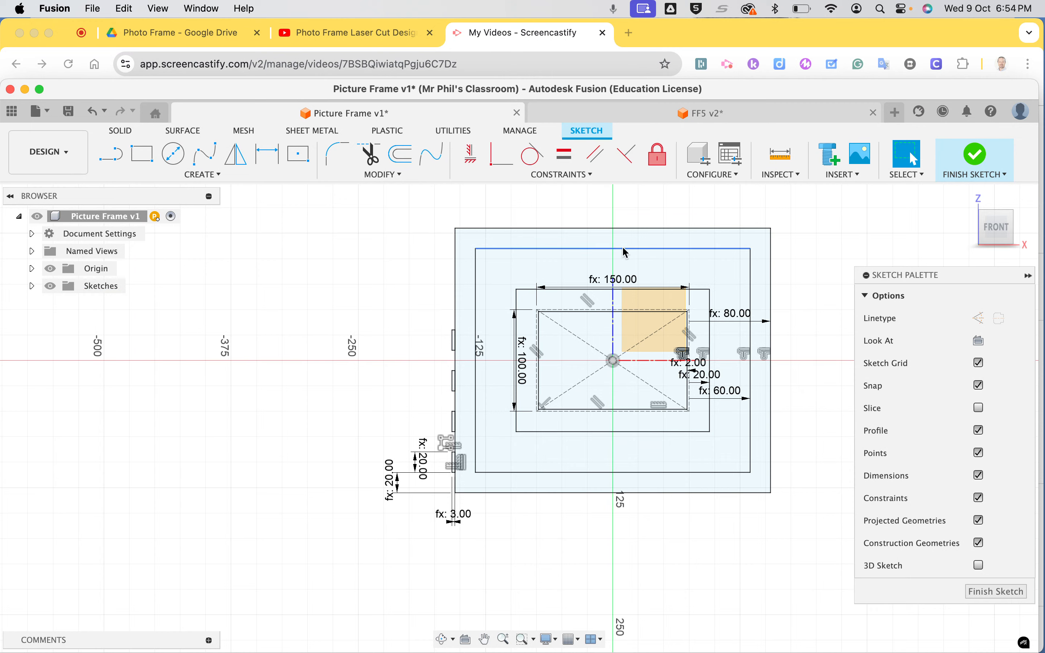
scroll(603, 434, "right", 5)
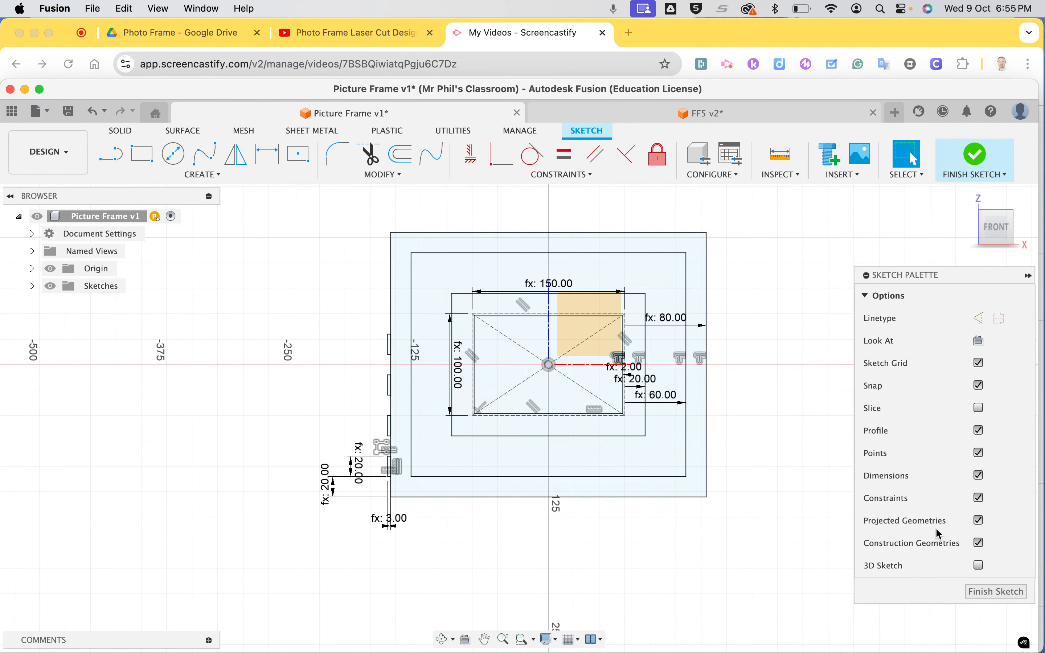
- Hide the dimensions and constraints in the sketch display, keeping construction geometry shown
left_click(978, 542)
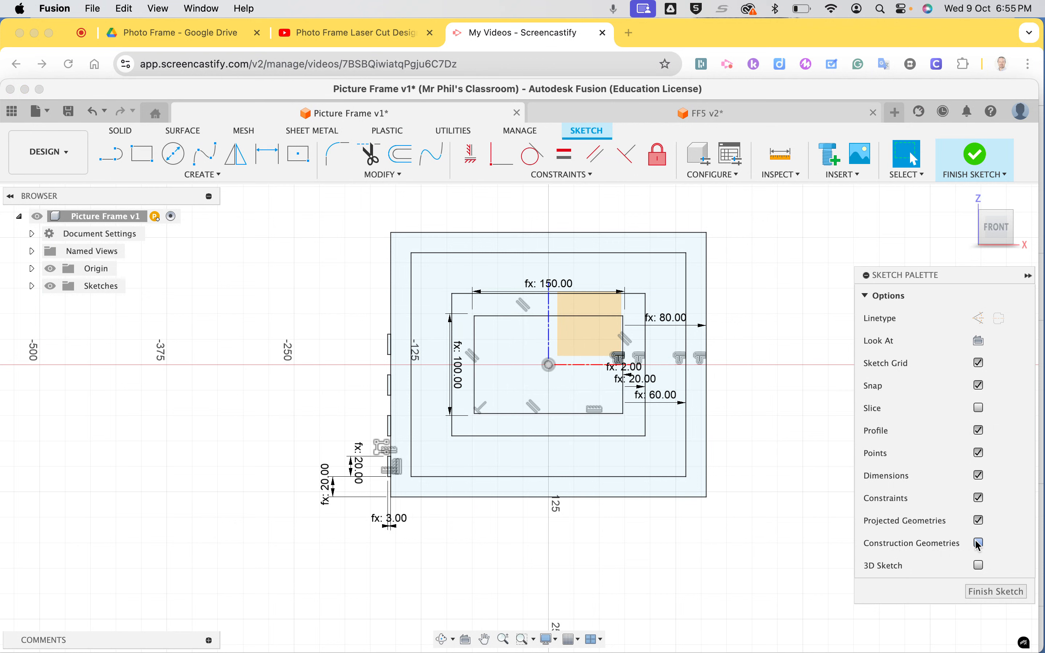
left_click(979, 542)
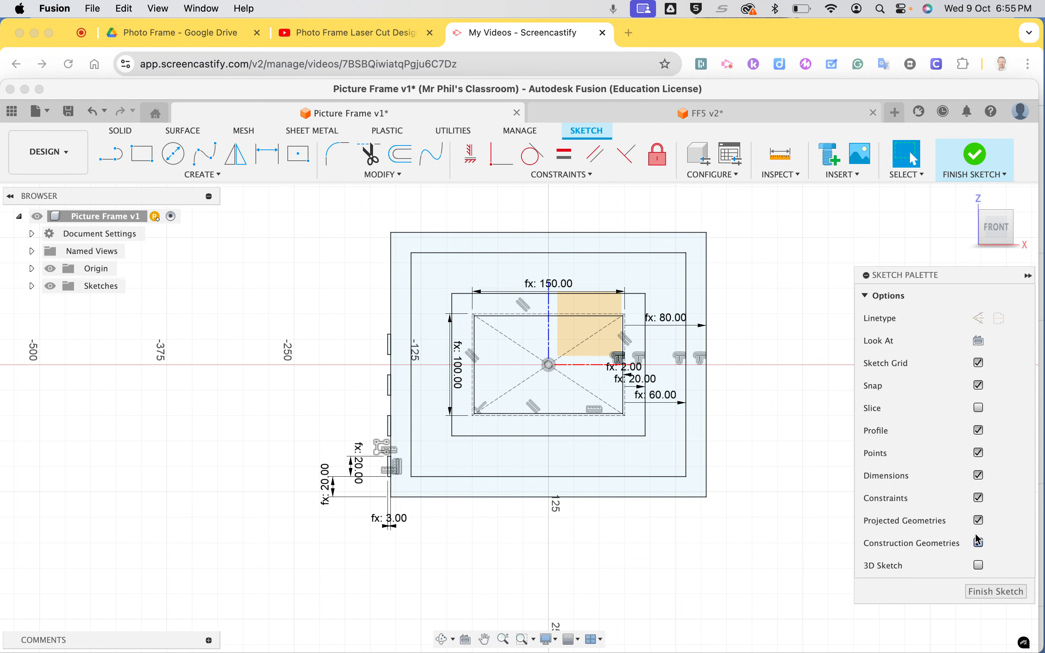
left_click(979, 475)
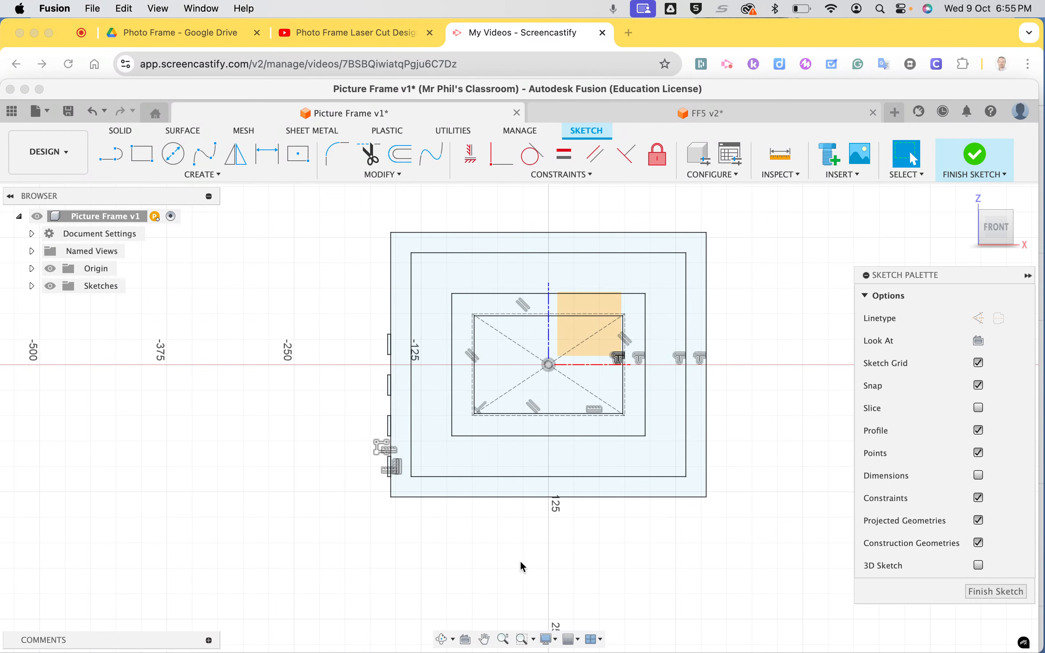
scroll(448, 501, "up", 3)
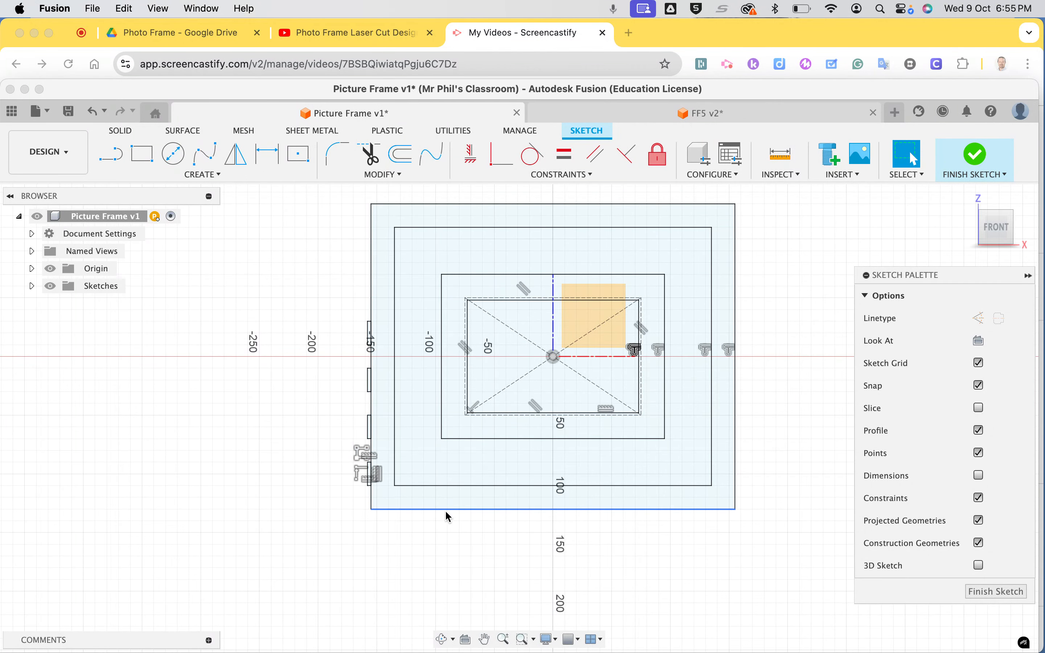
left_click(979, 498)
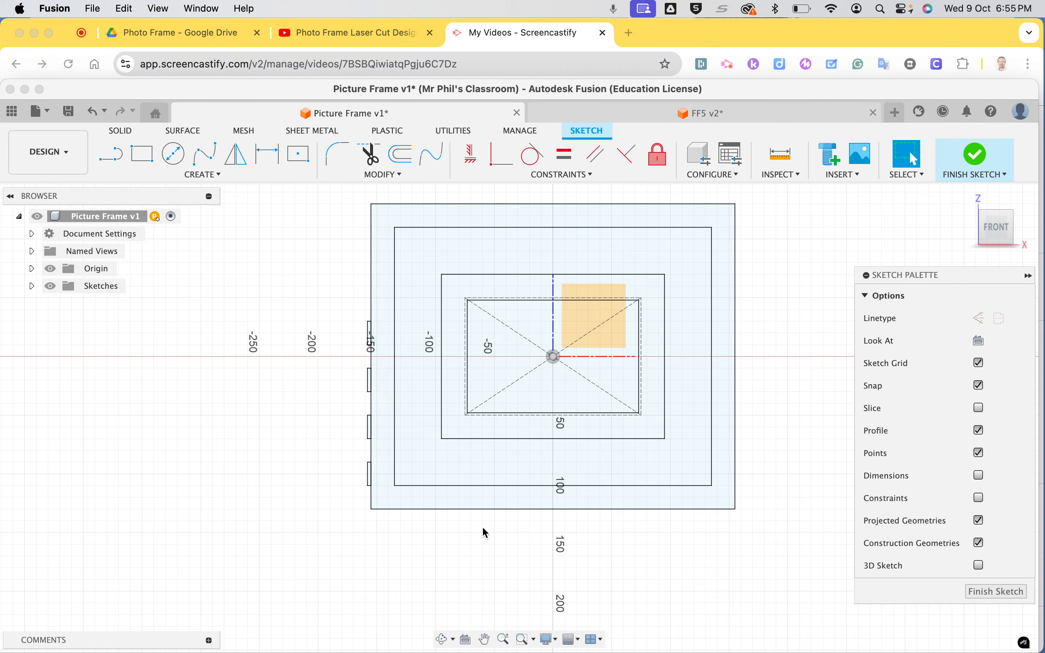
left_click(579, 642)
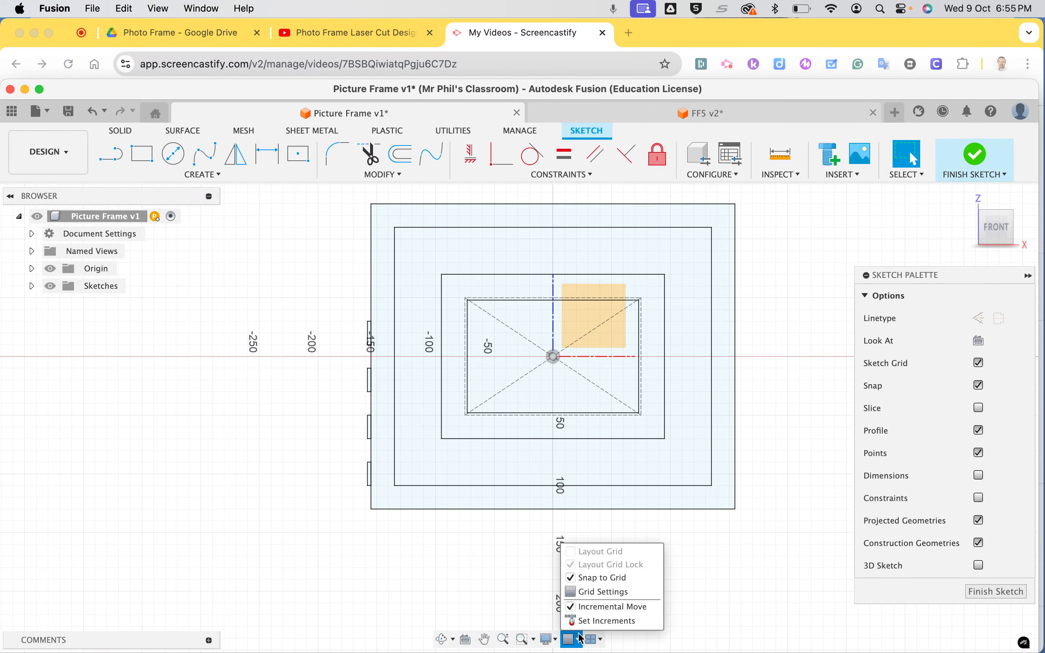
left_click(675, 561)
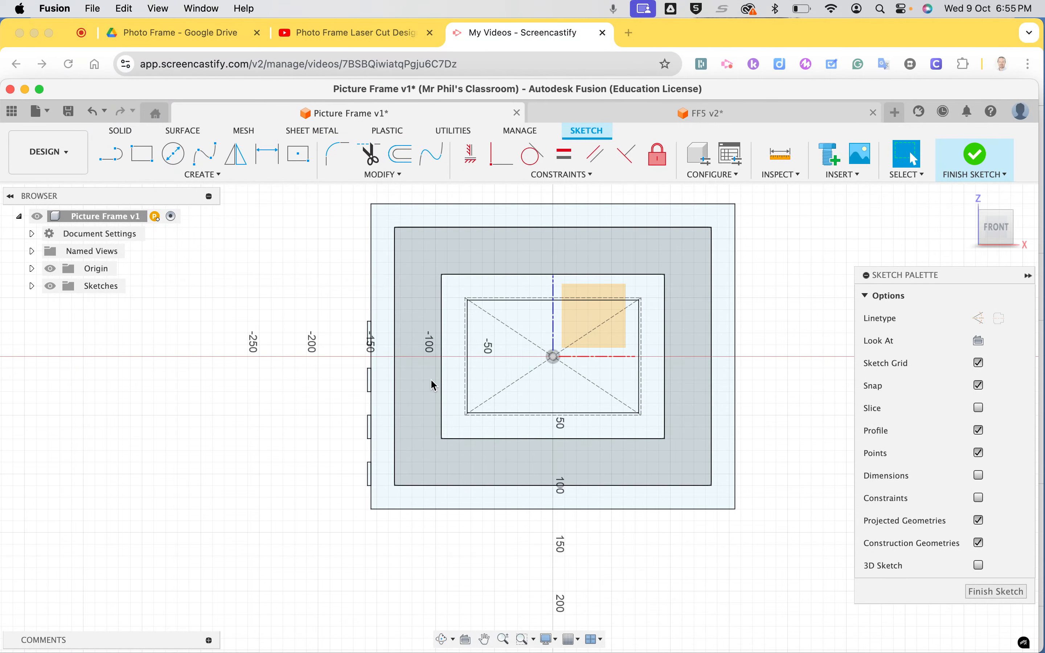
scroll(367, 428, "up", 3)
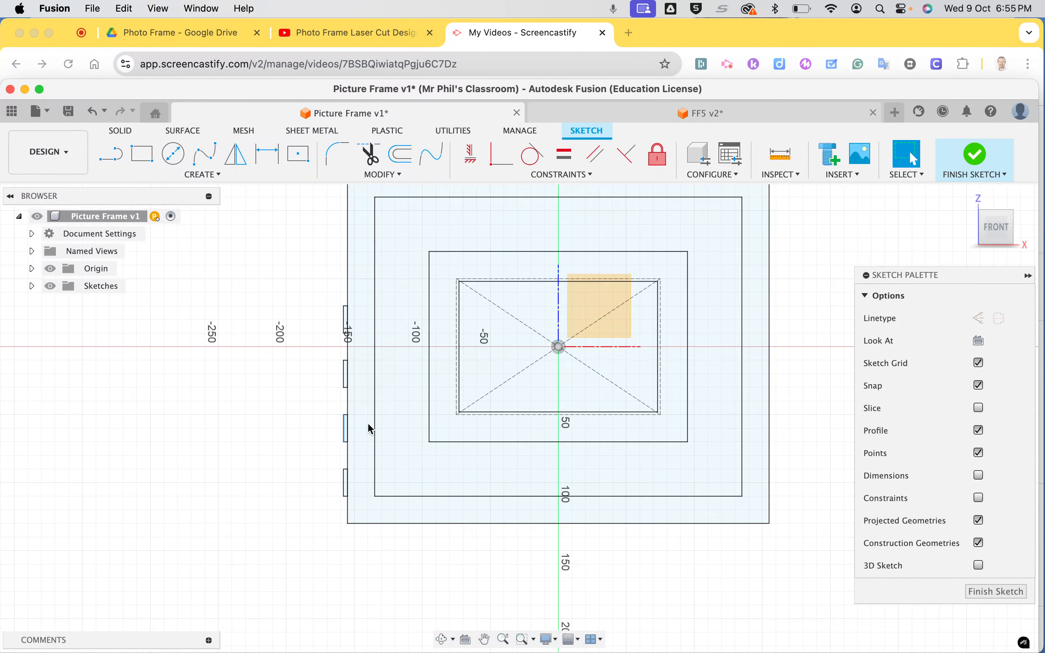
scroll(370, 428, "down", 3)
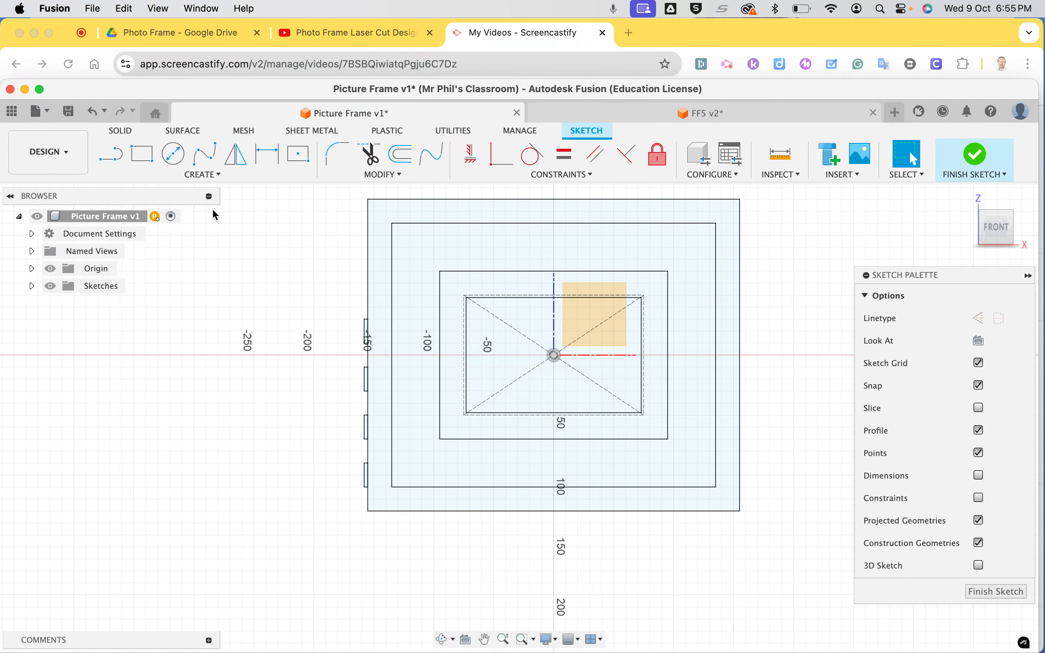
- Mirror the four finger rectangles on the frame's left edge across the vertical Z axis to the opposite outer edge
left_click(214, 174)
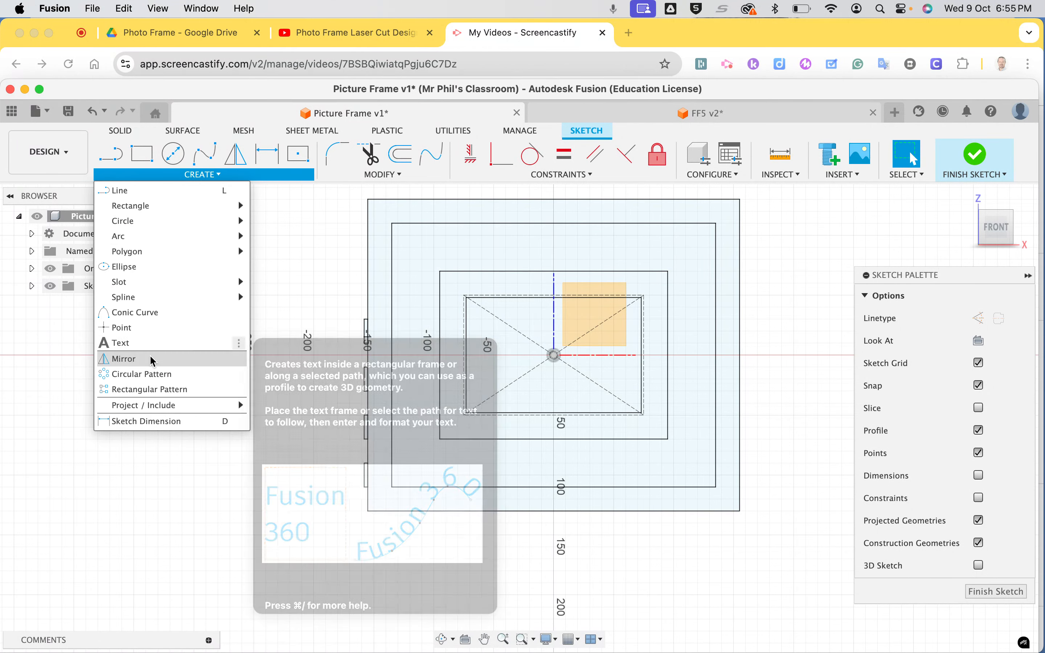
left_click(151, 358)
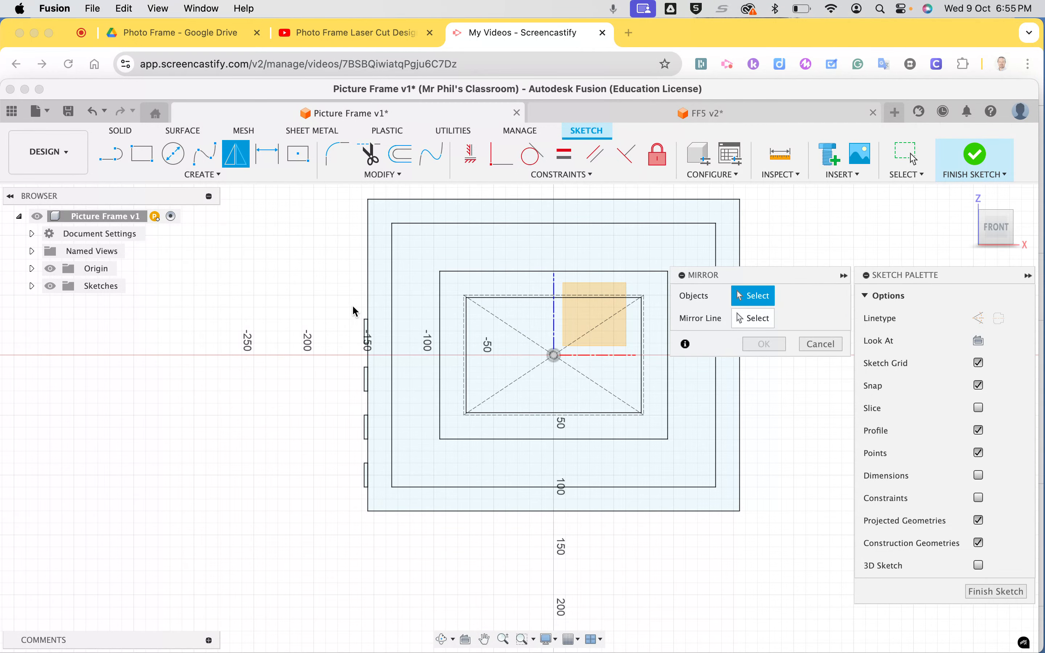
left_click_drag(352, 307, 374, 498)
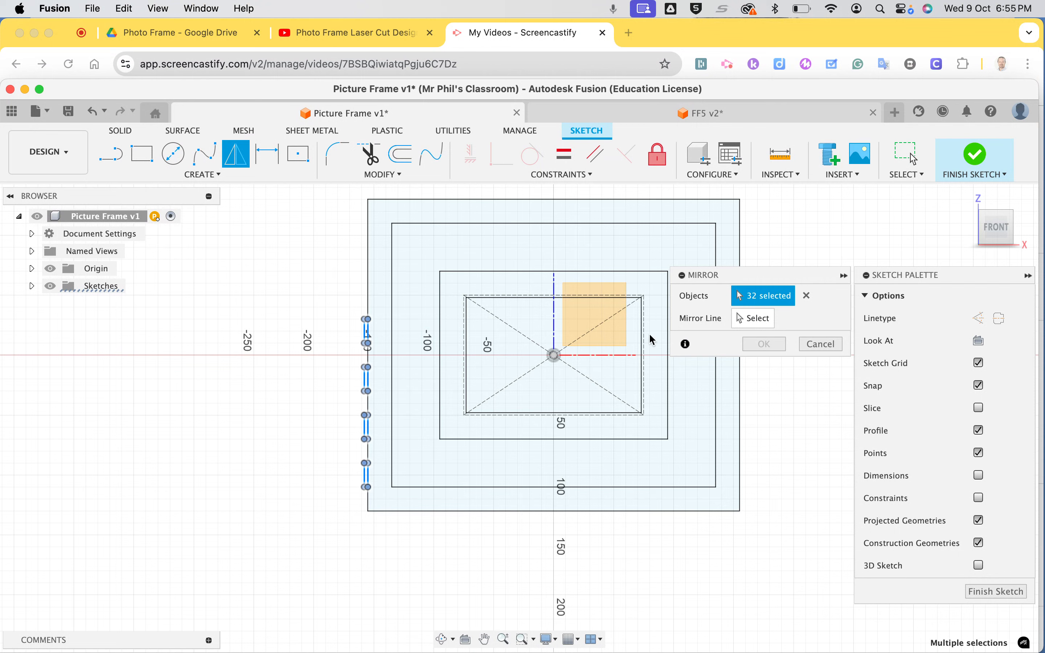
left_click(753, 318)
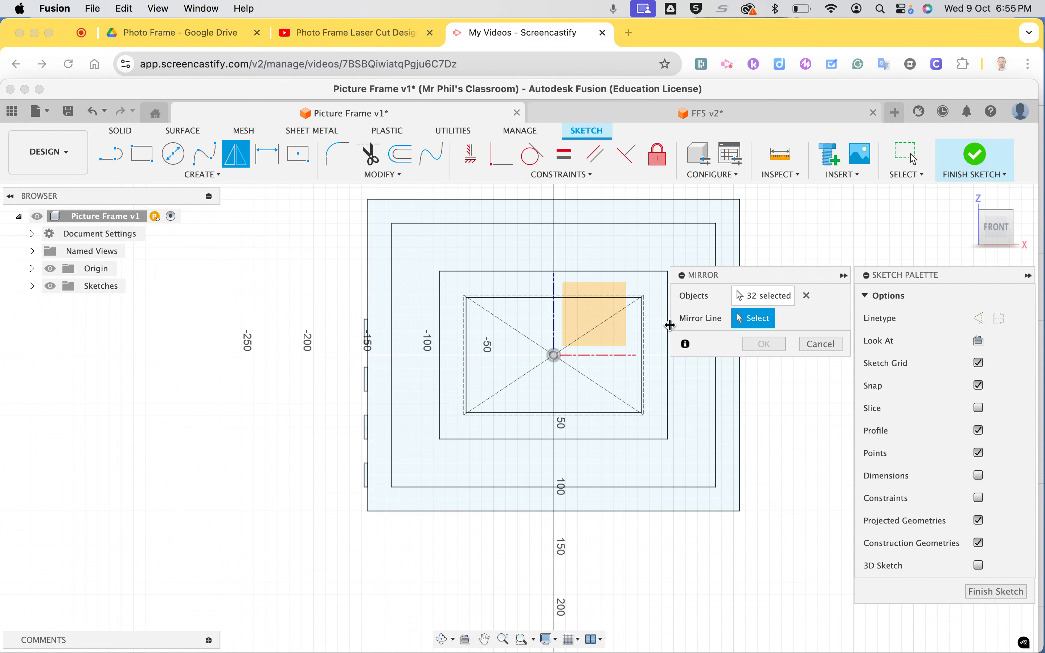
left_click(553, 312)
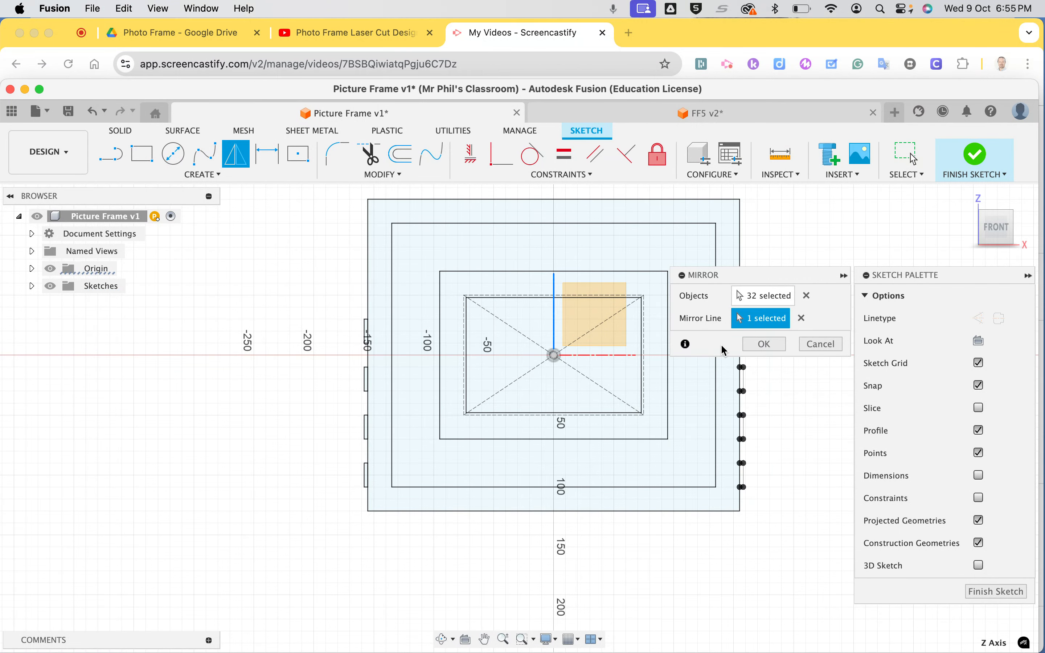
left_click(761, 345)
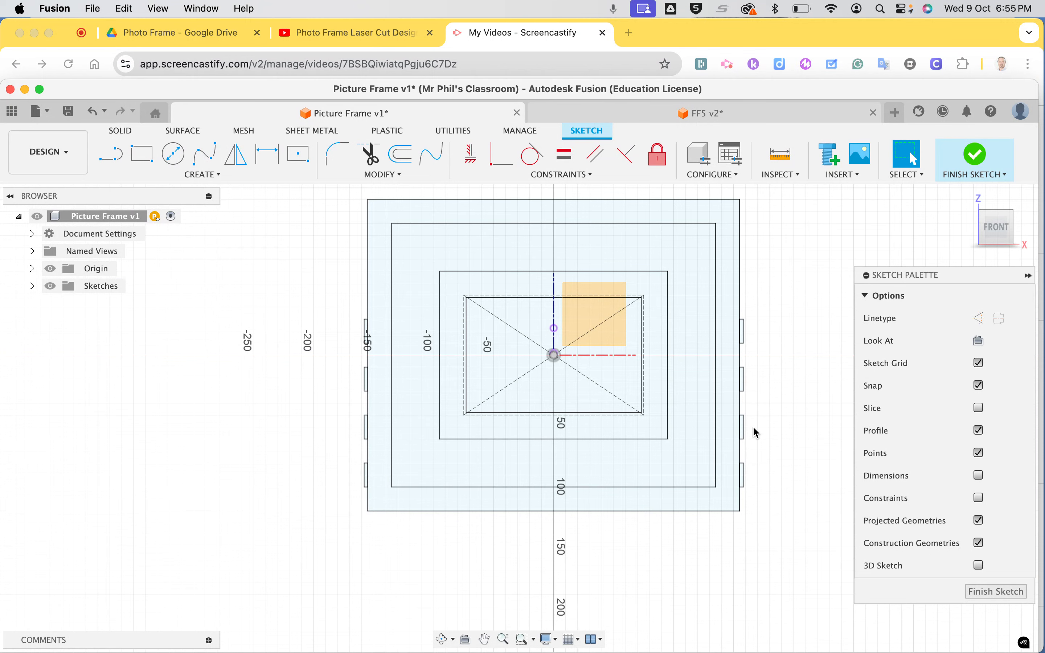
- Finish the sketch and return the model to the home view
left_click(982, 592)
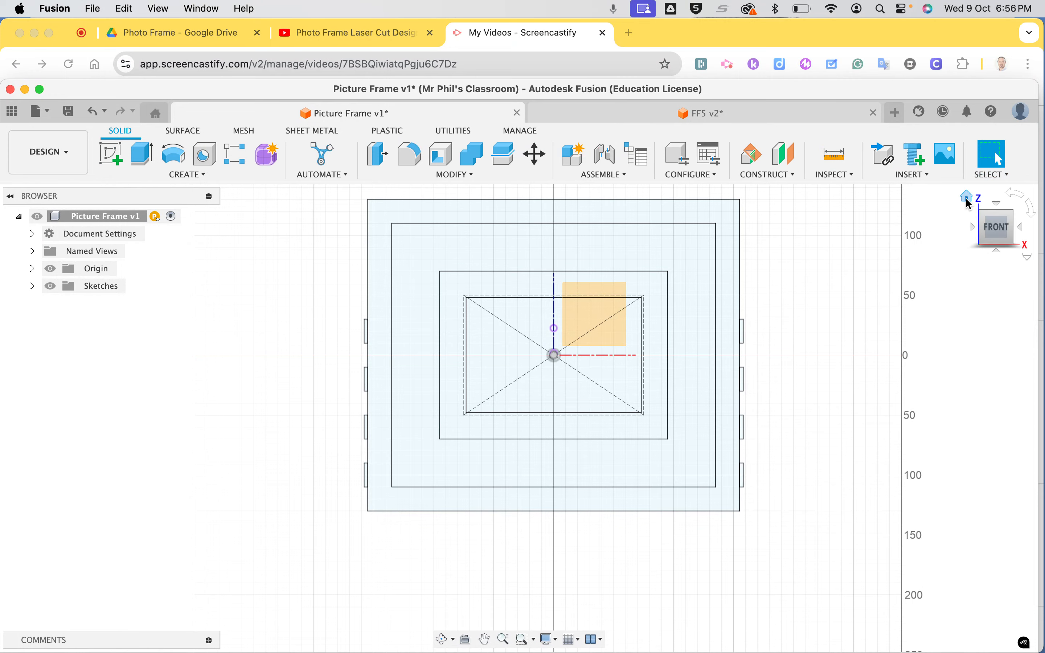
left_click(963, 202)
scroll(709, 367, "down", 3)
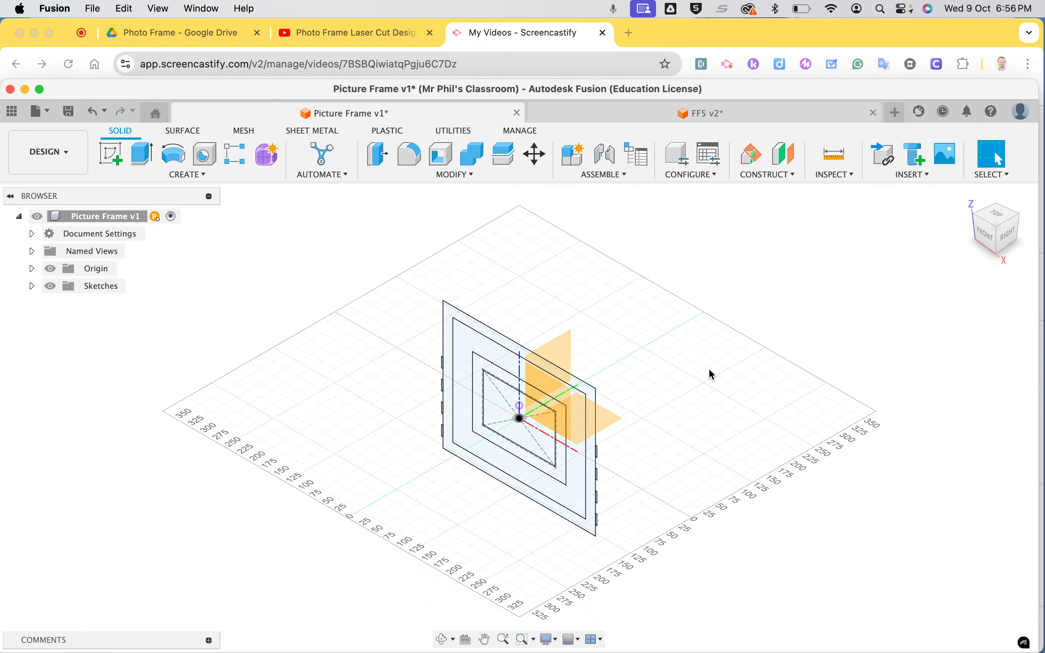
- Start an extrusion with the outer frame ring, the inner frame ring and the four left-edge fingers as its profiles
left_click(141, 164)
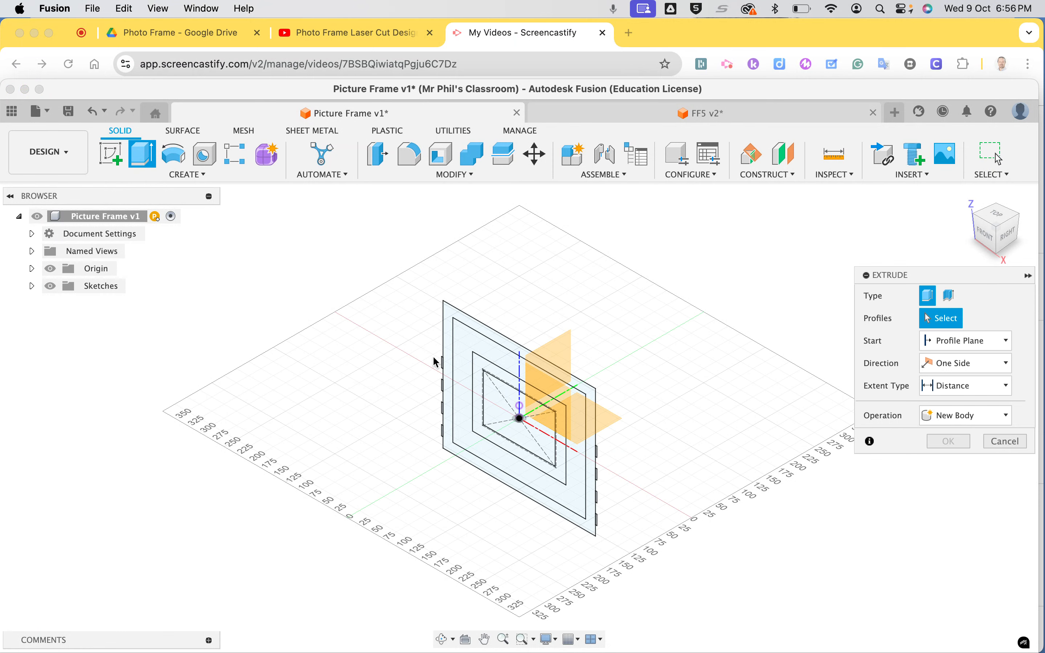
left_click(478, 332)
left_click(483, 366)
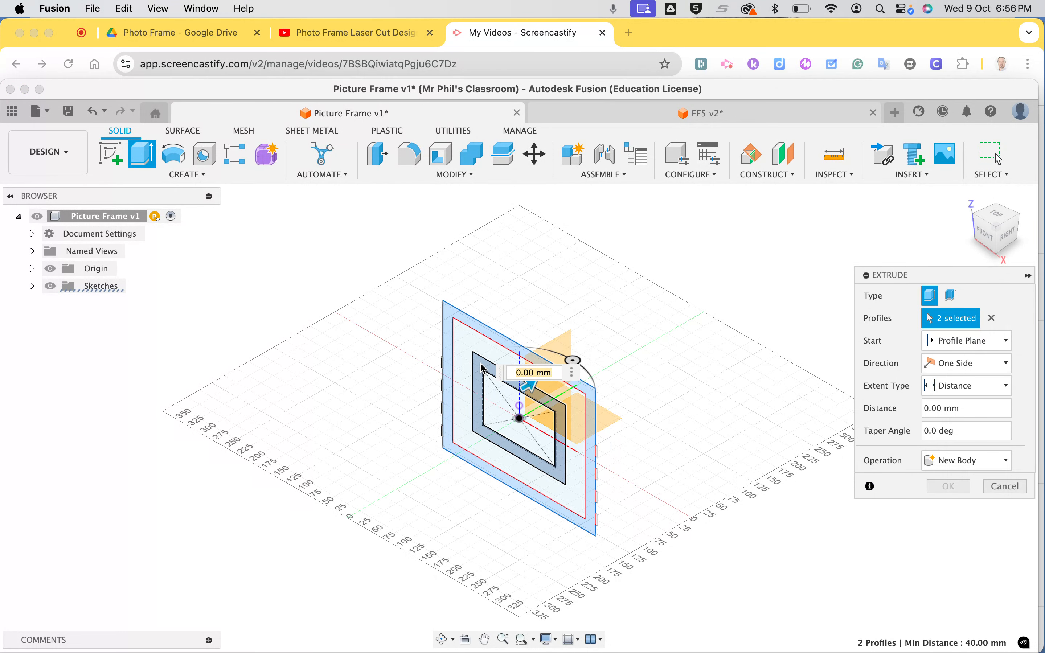
scroll(483, 367, "up", 5)
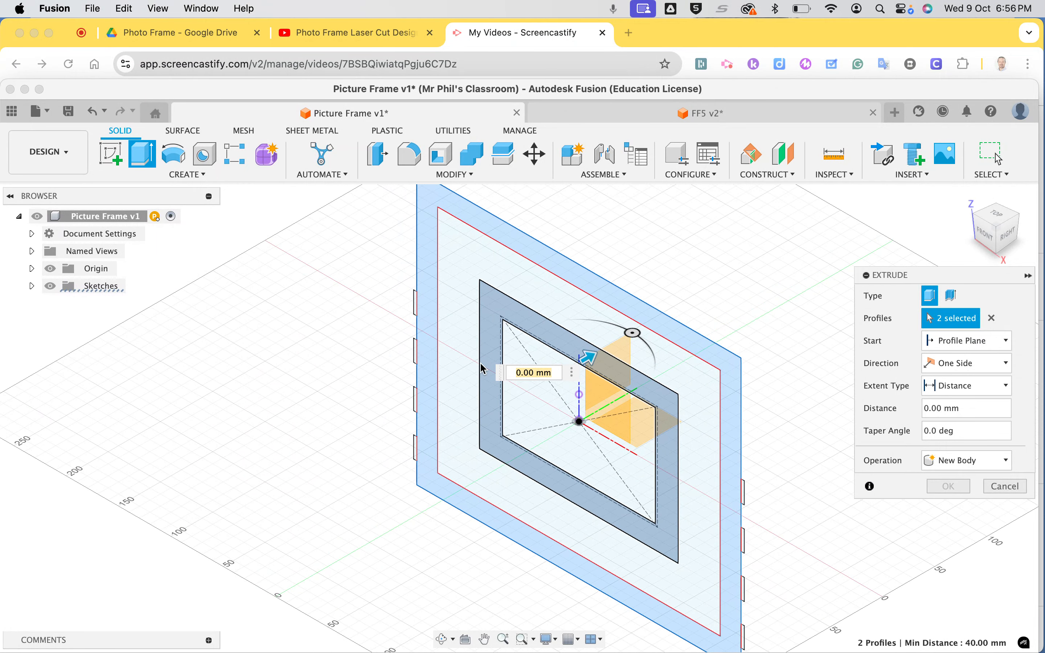
left_click(414, 314)
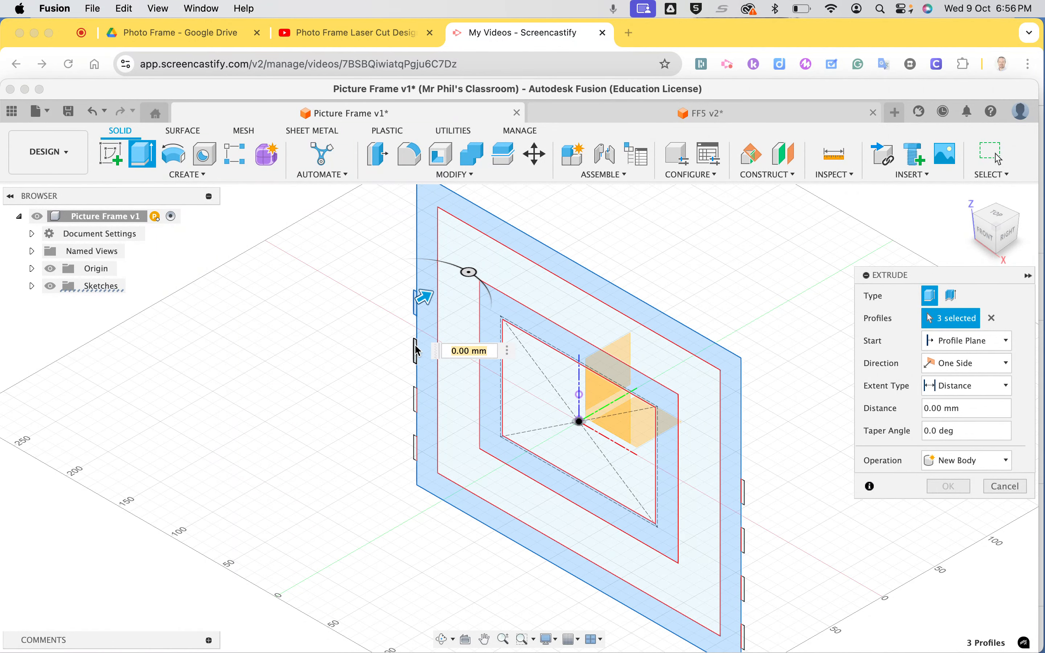
left_click(416, 352)
left_click(415, 403)
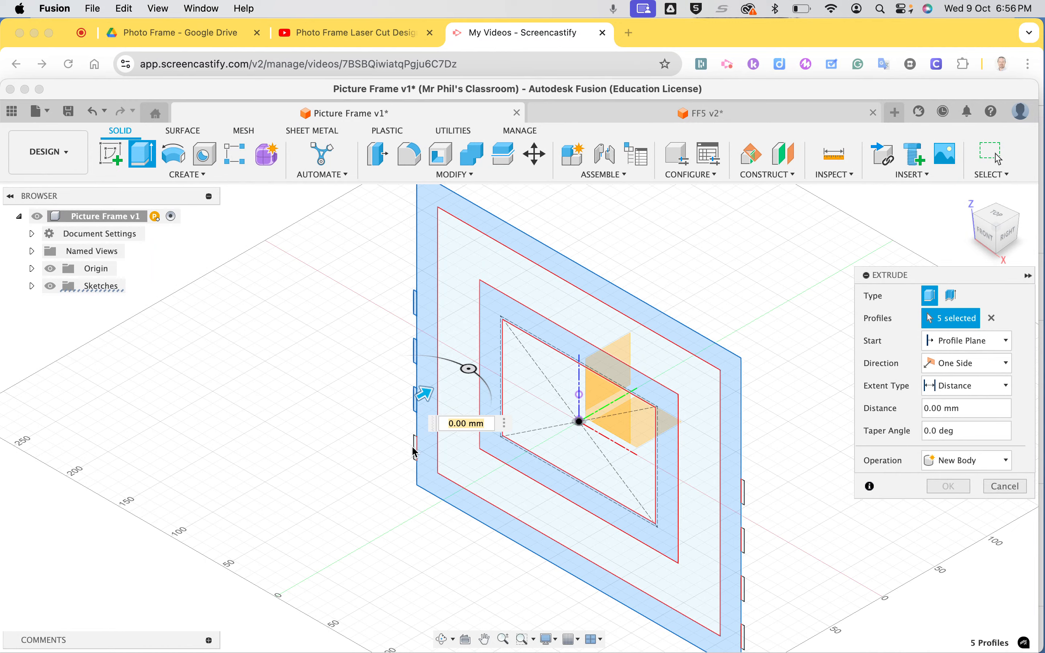
left_click(416, 454)
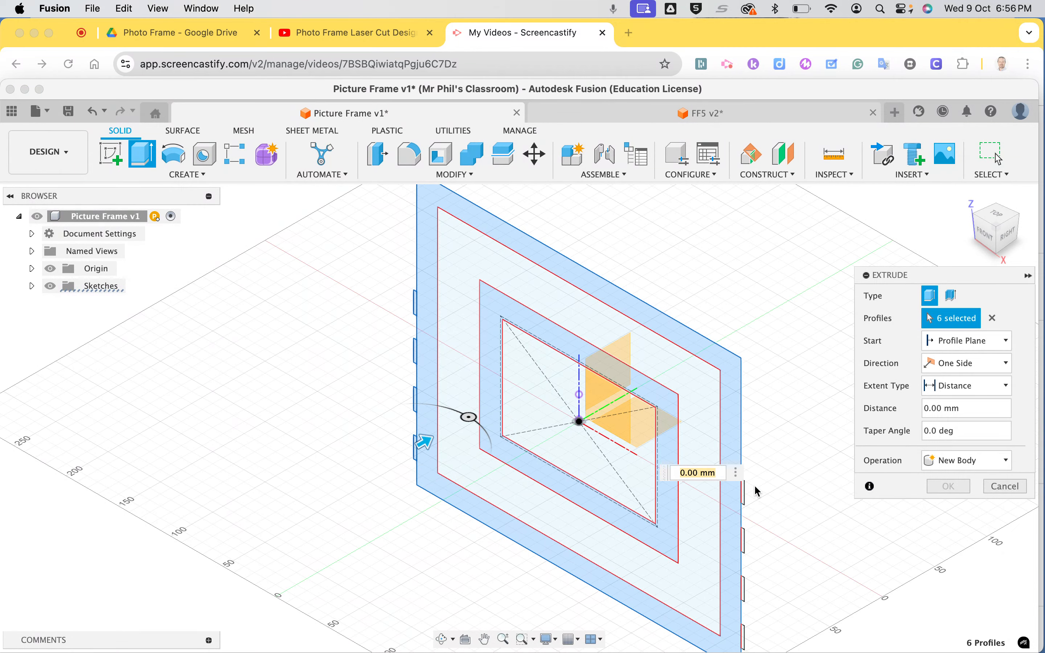
- Add the four mirrored fingers on the frame's right edge to the extrusion profiles
left_click(743, 492)
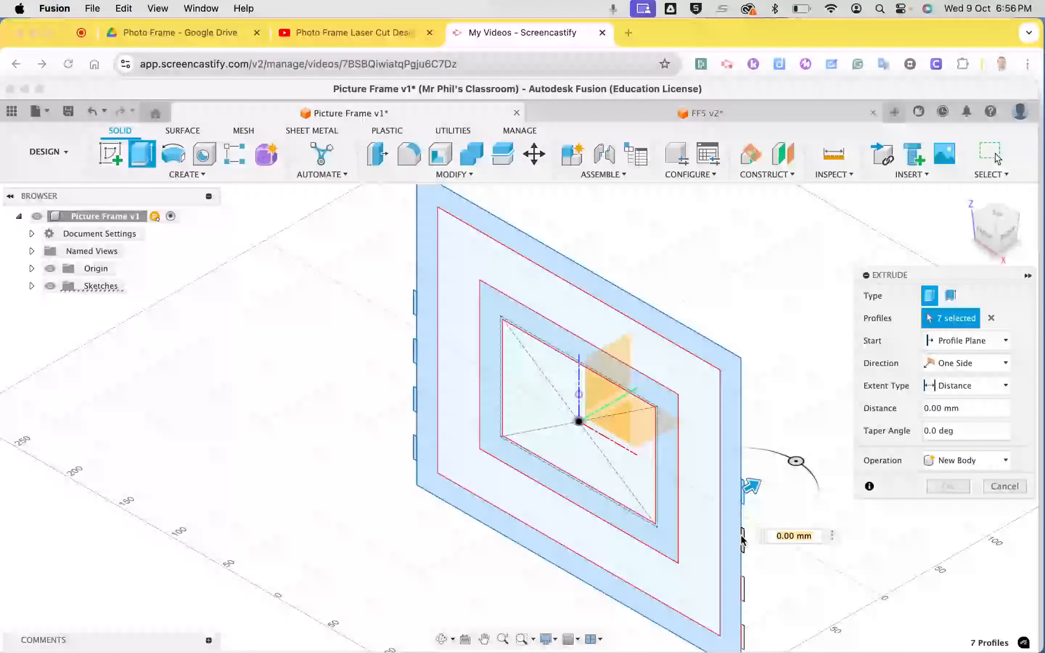
left_click(742, 540)
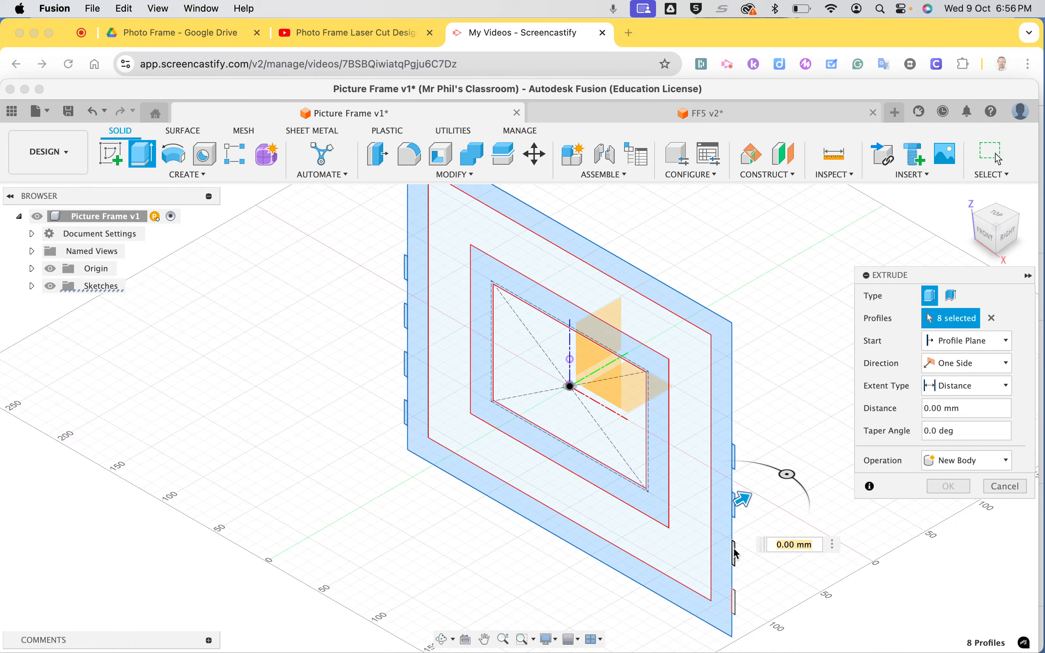
left_click(734, 557)
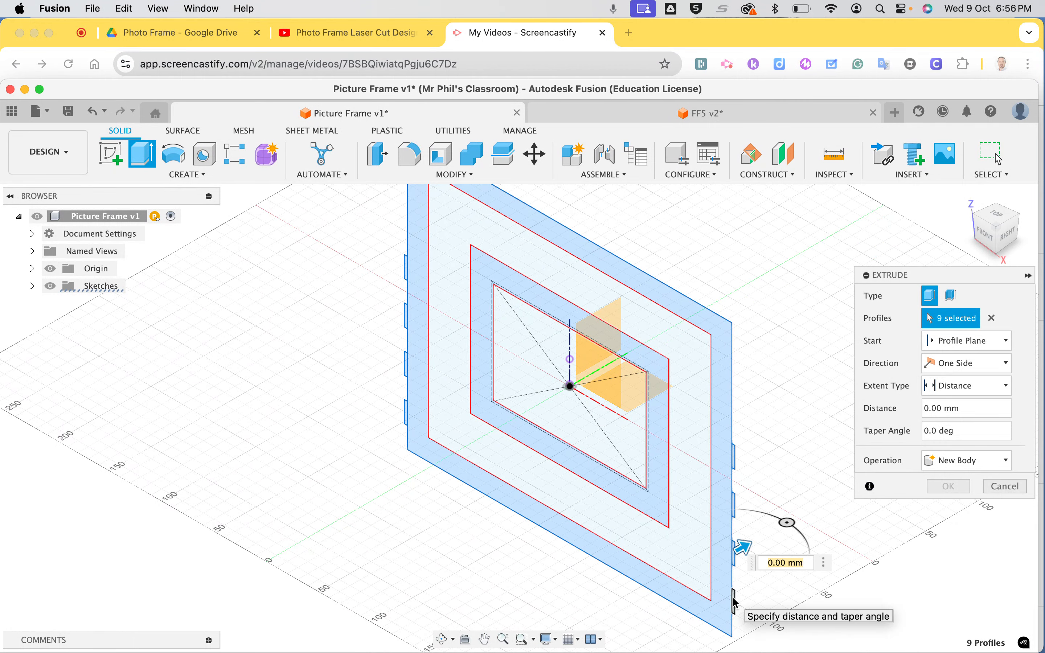
left_click(734, 602)
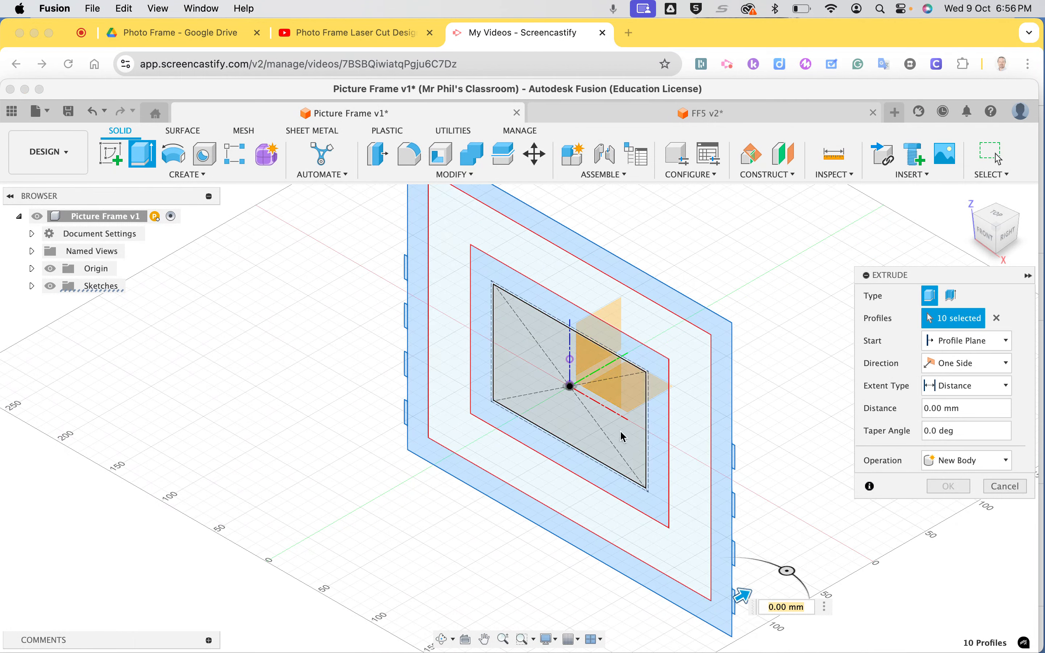
scroll(614, 426, "down", 3)
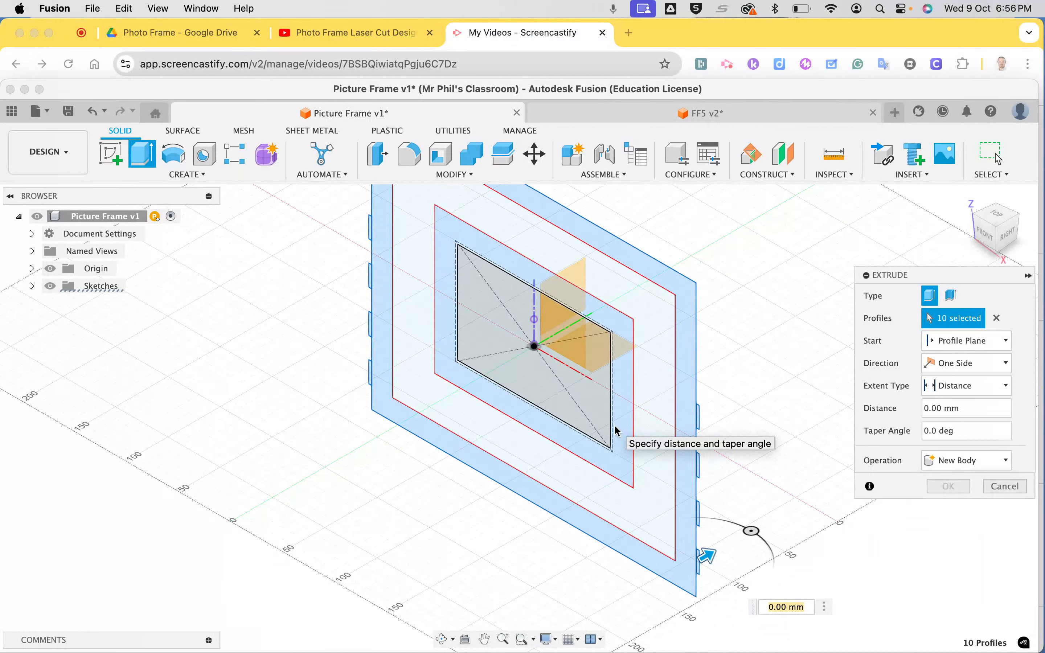
- Extrude the selected profiles by the MaterialThickness parameter with the New Body operation
type("ma")
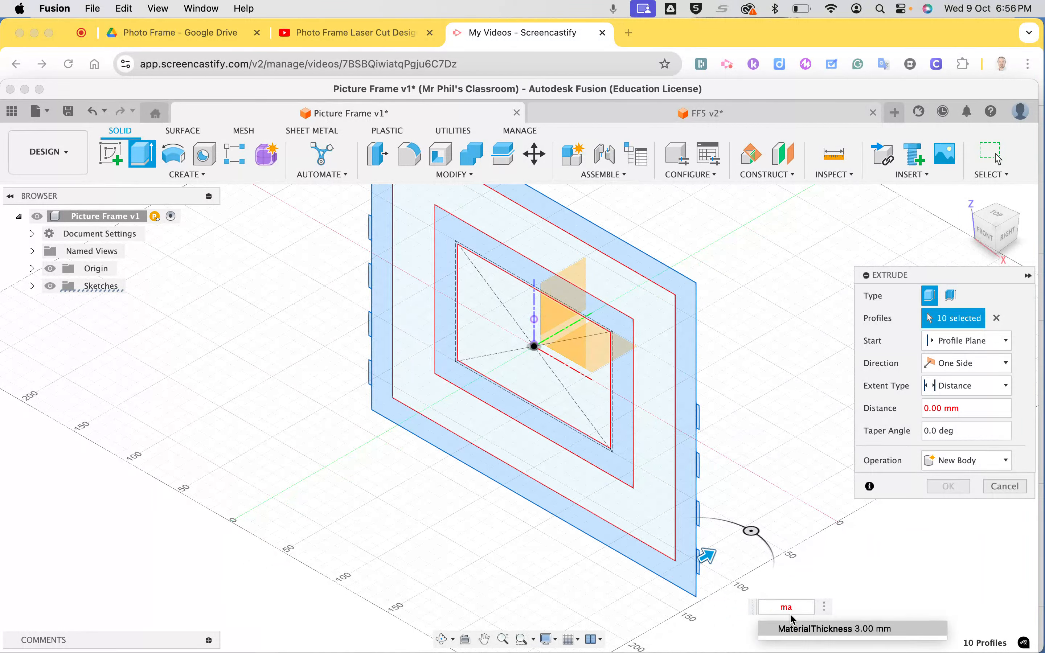
left_click(811, 629)
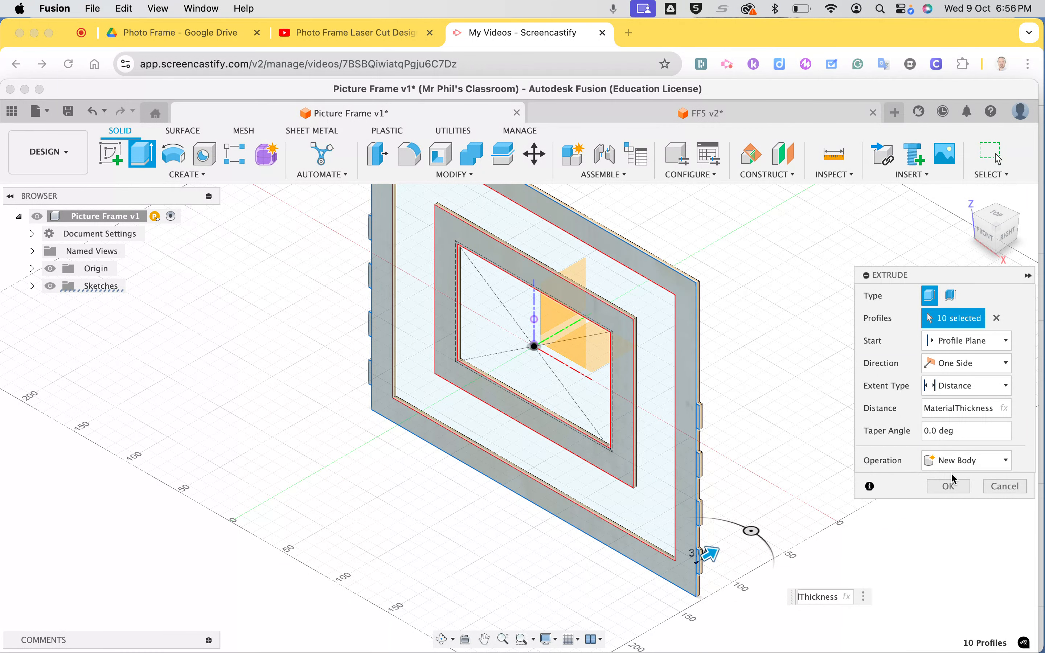
left_click(1003, 461)
left_click(1003, 462)
left_click(1003, 461)
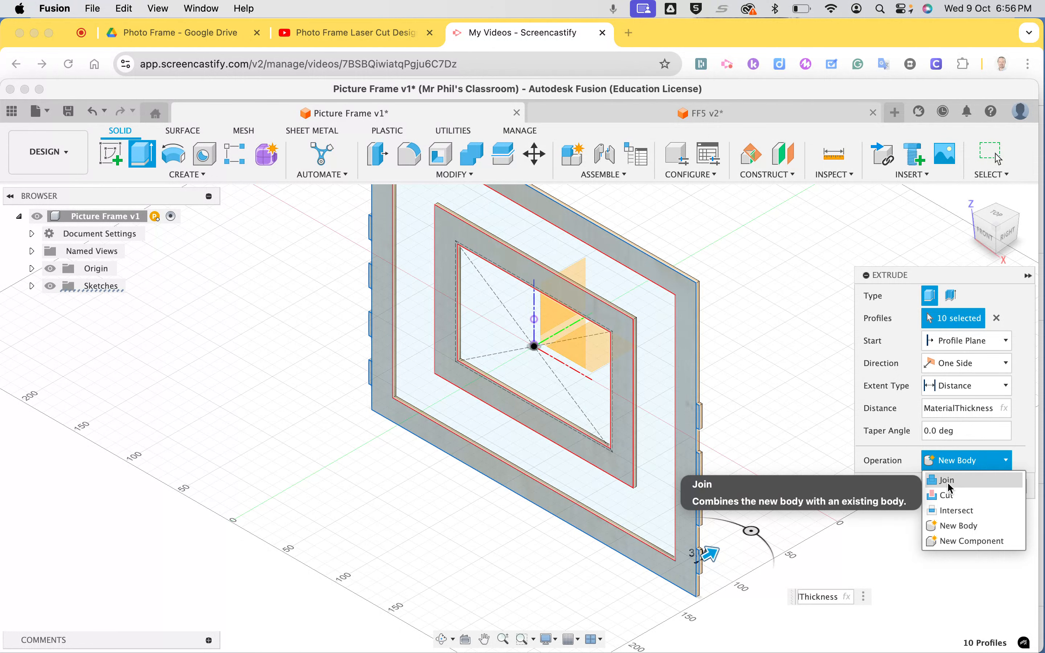
left_click(952, 540)
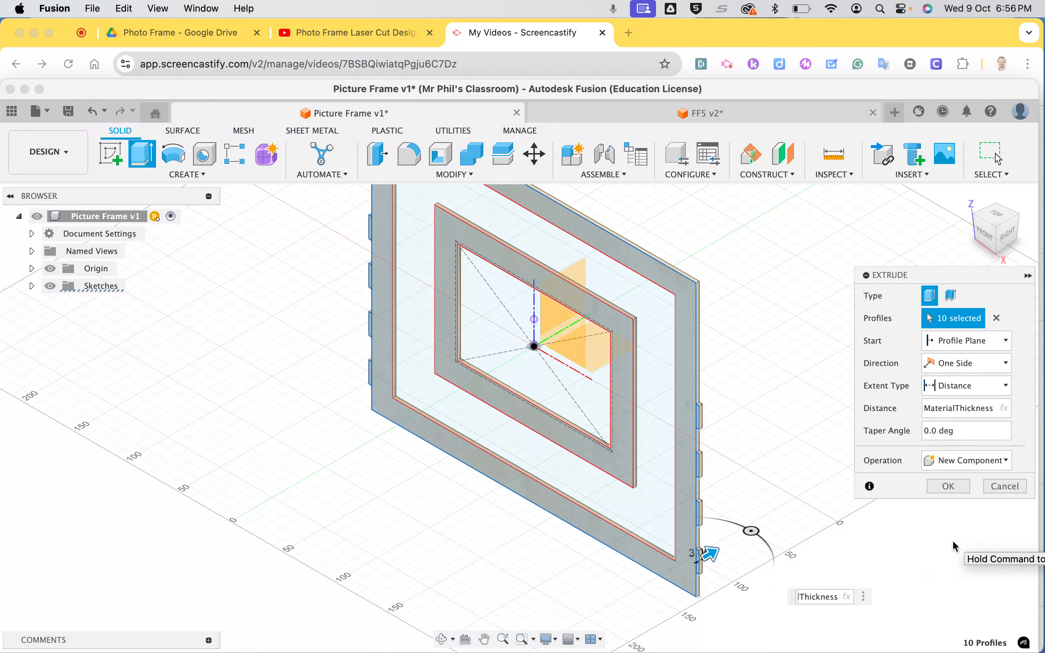
left_click(1002, 460)
left_click(966, 528)
left_click(952, 487)
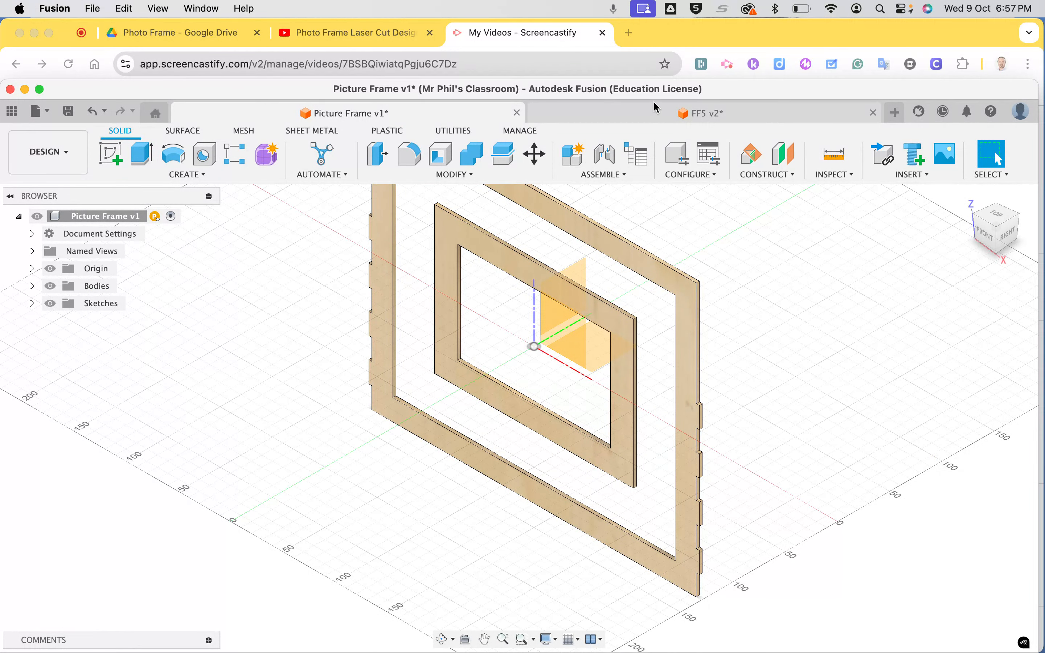
left_click(727, 65)
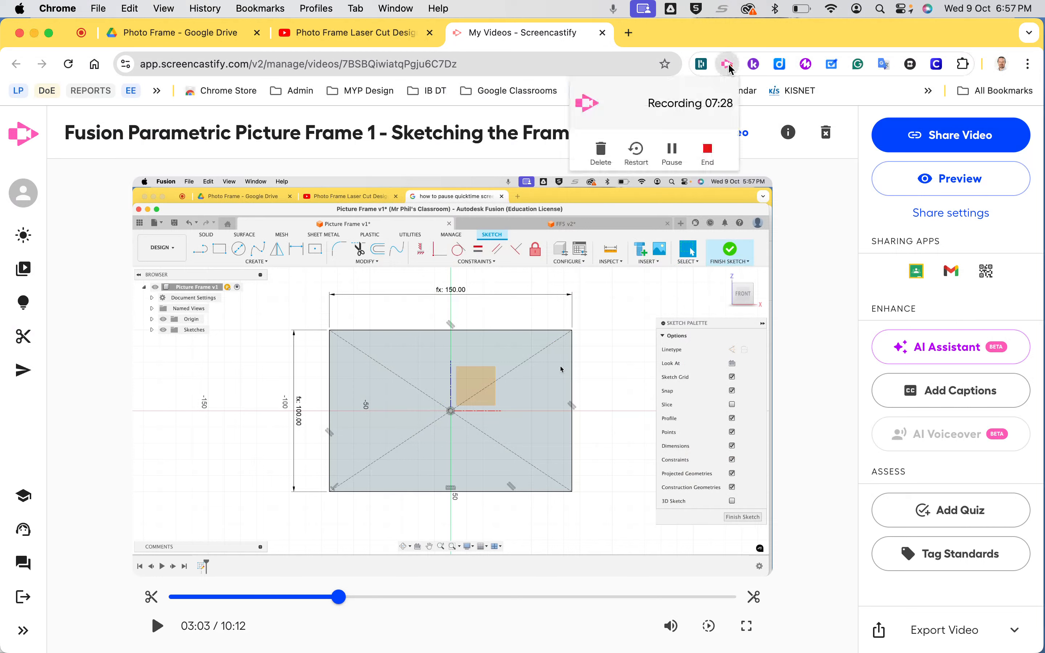